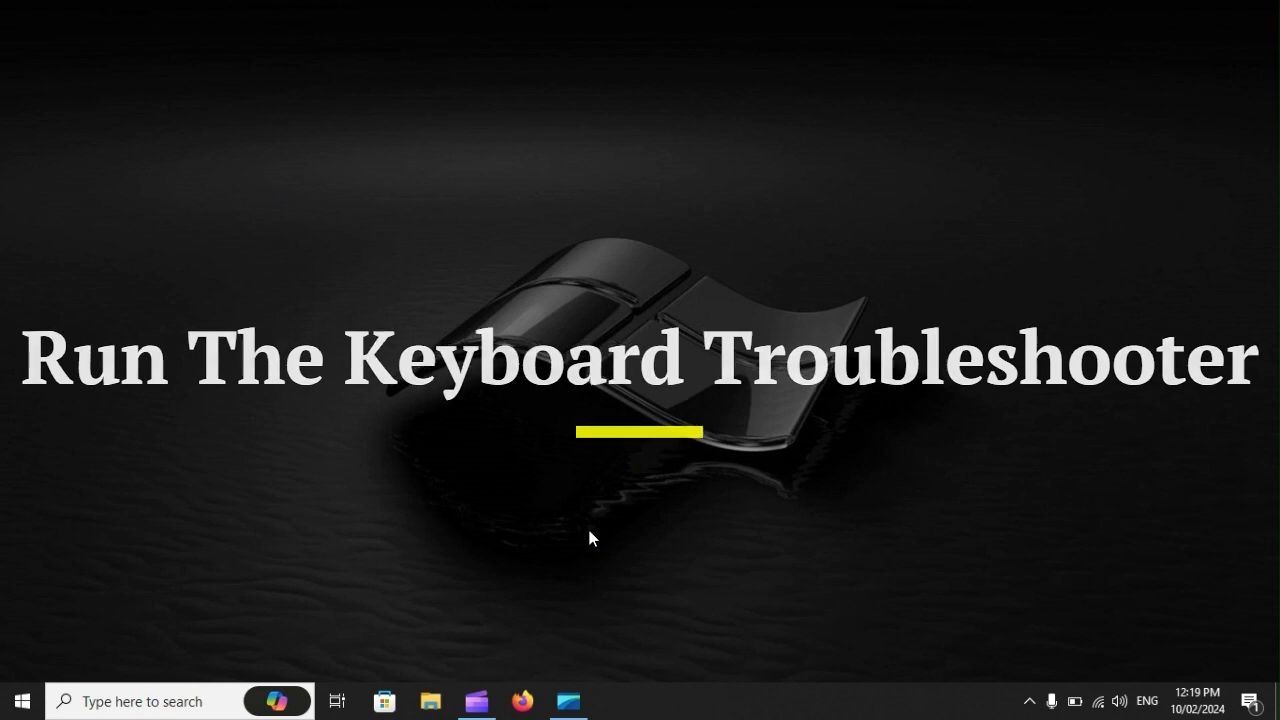
Open Settings and go to the Troubleshoot page under Update & Security.
left_click(33, 707)
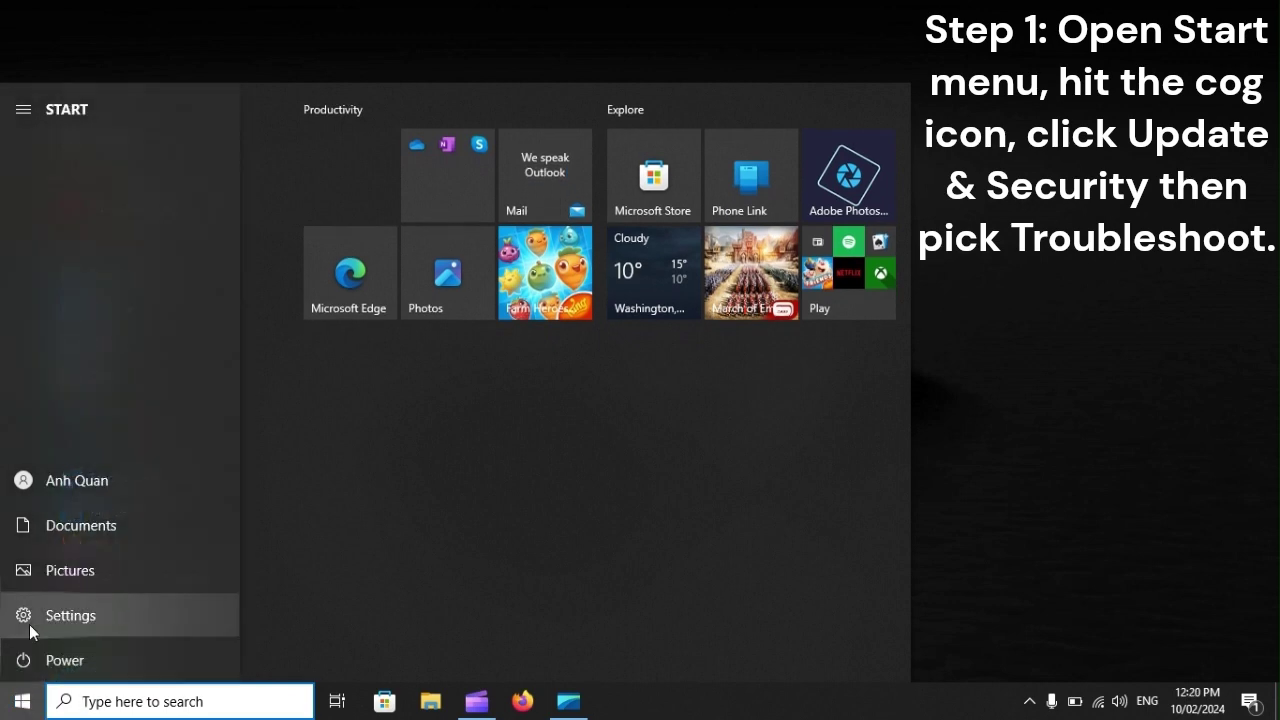
left_click(29, 624)
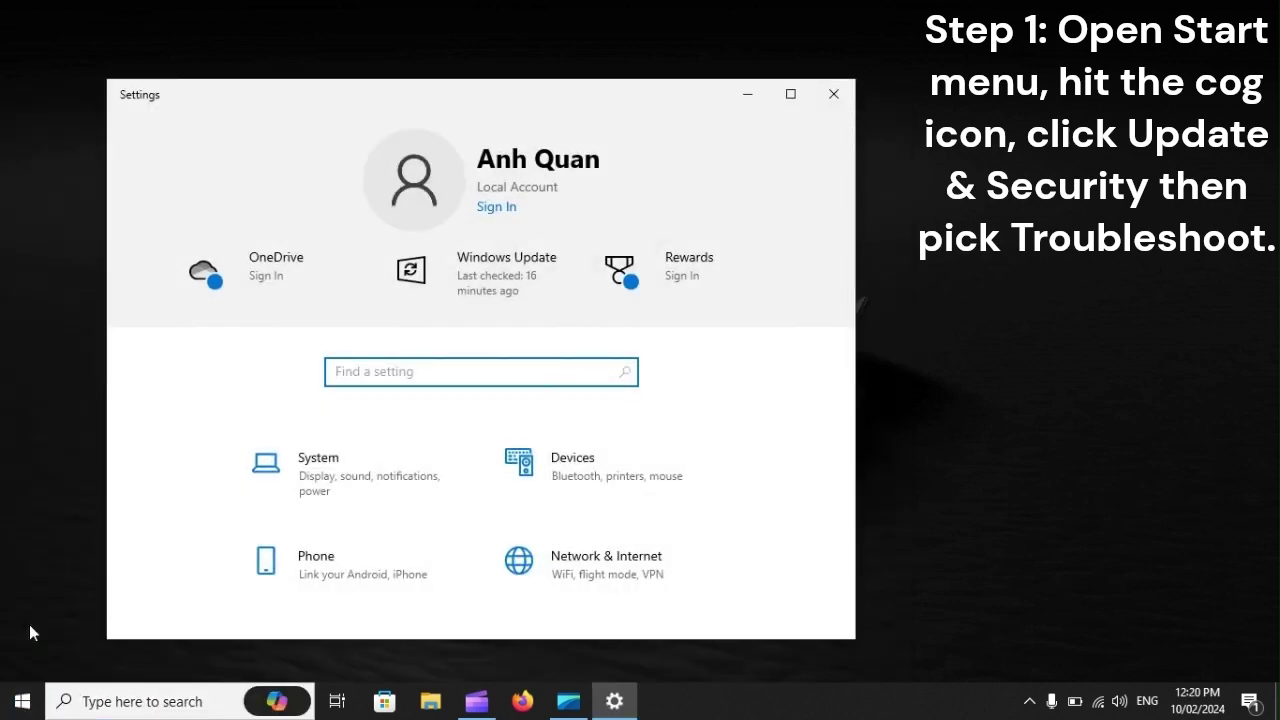
scroll(495, 517, "down", 3)
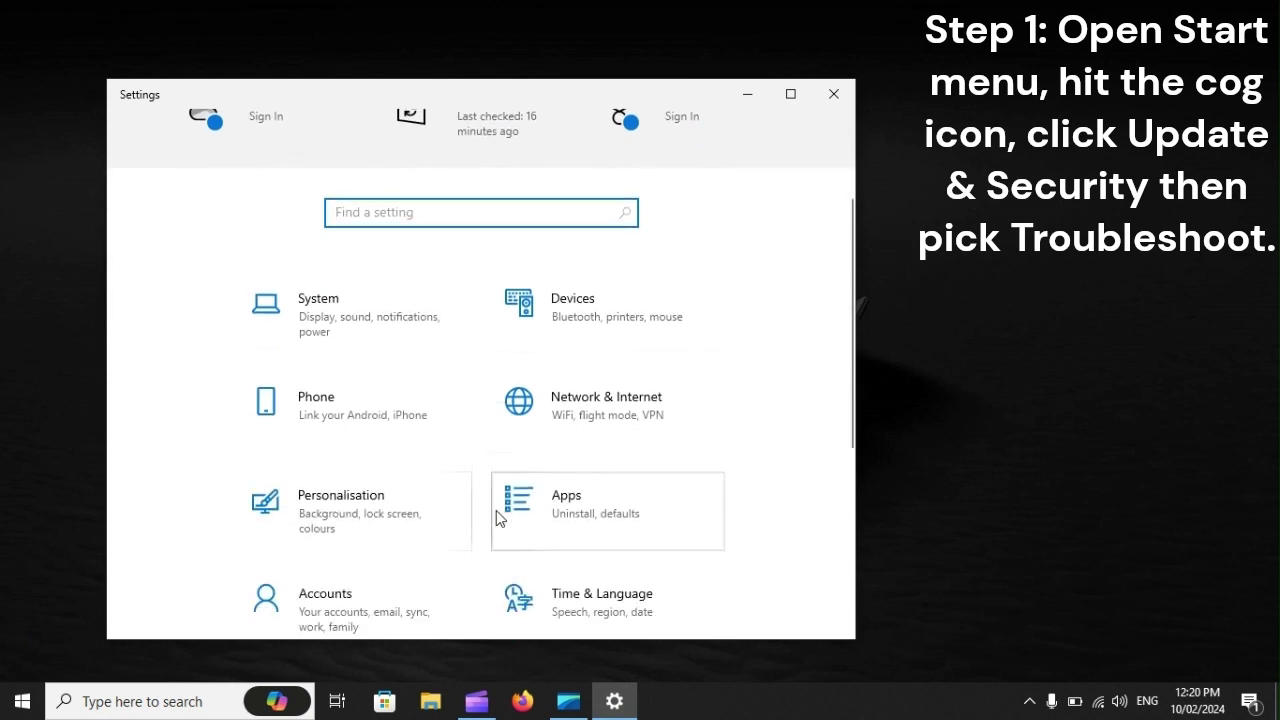
scroll(497, 517, "down", 5)
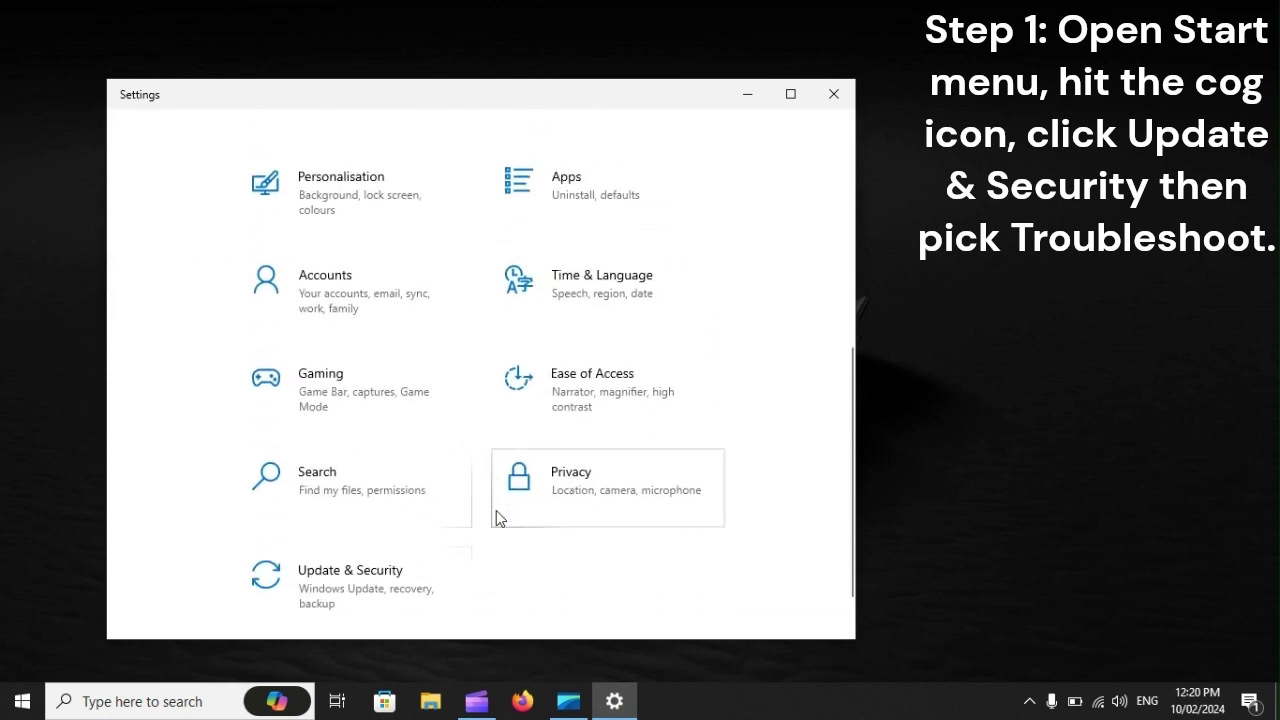
left_click(399, 582)
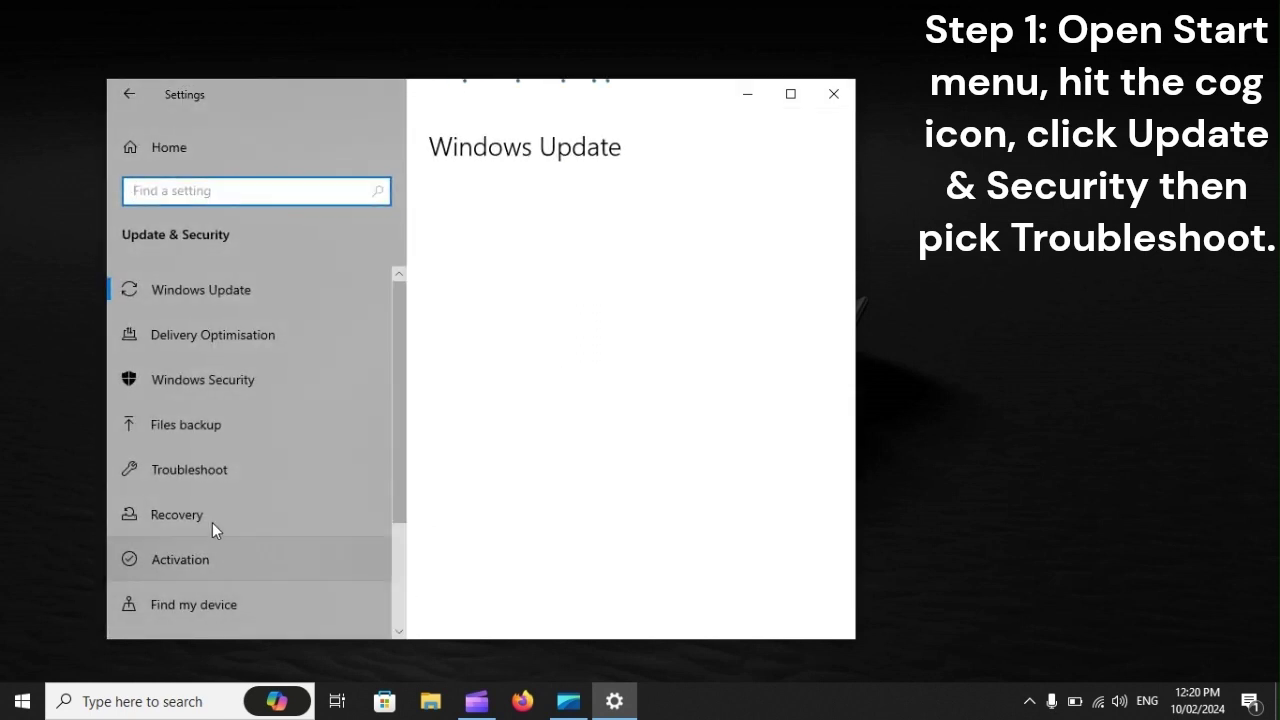
left_click(307, 467)
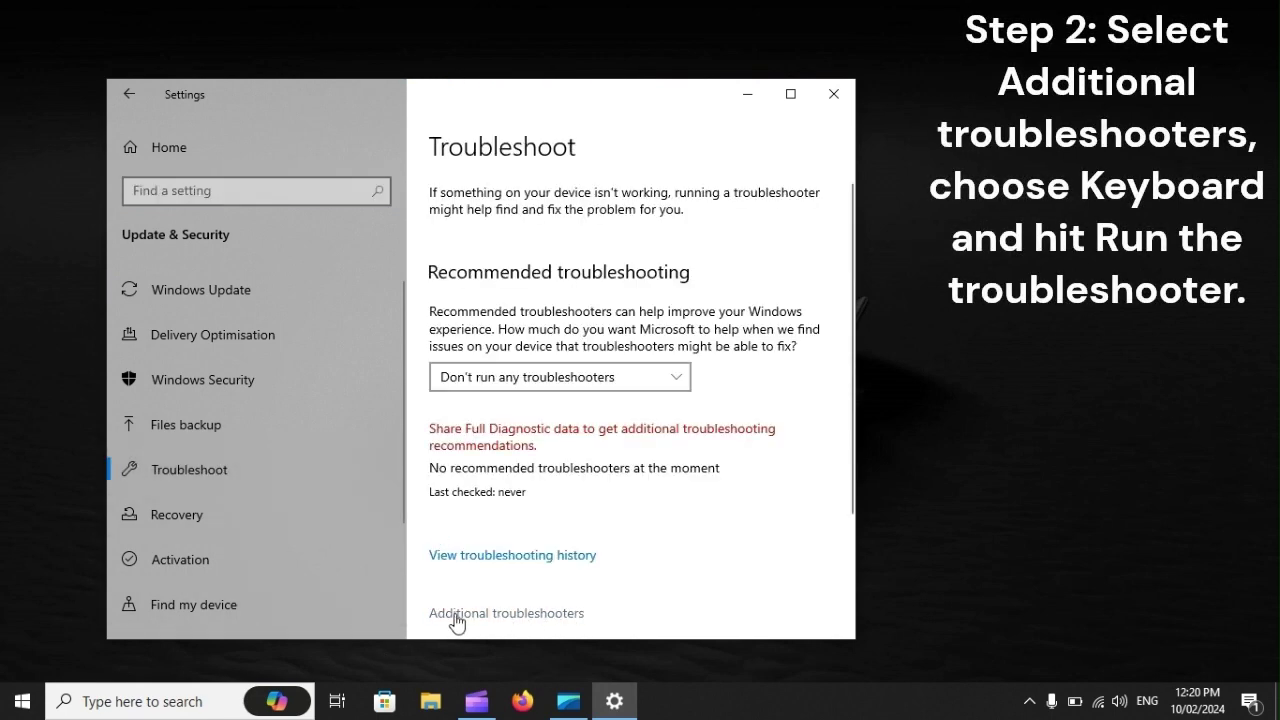
Run the Keyboard troubleshooter from Additional troubleshooters, then restart the computer.
left_click(548, 621)
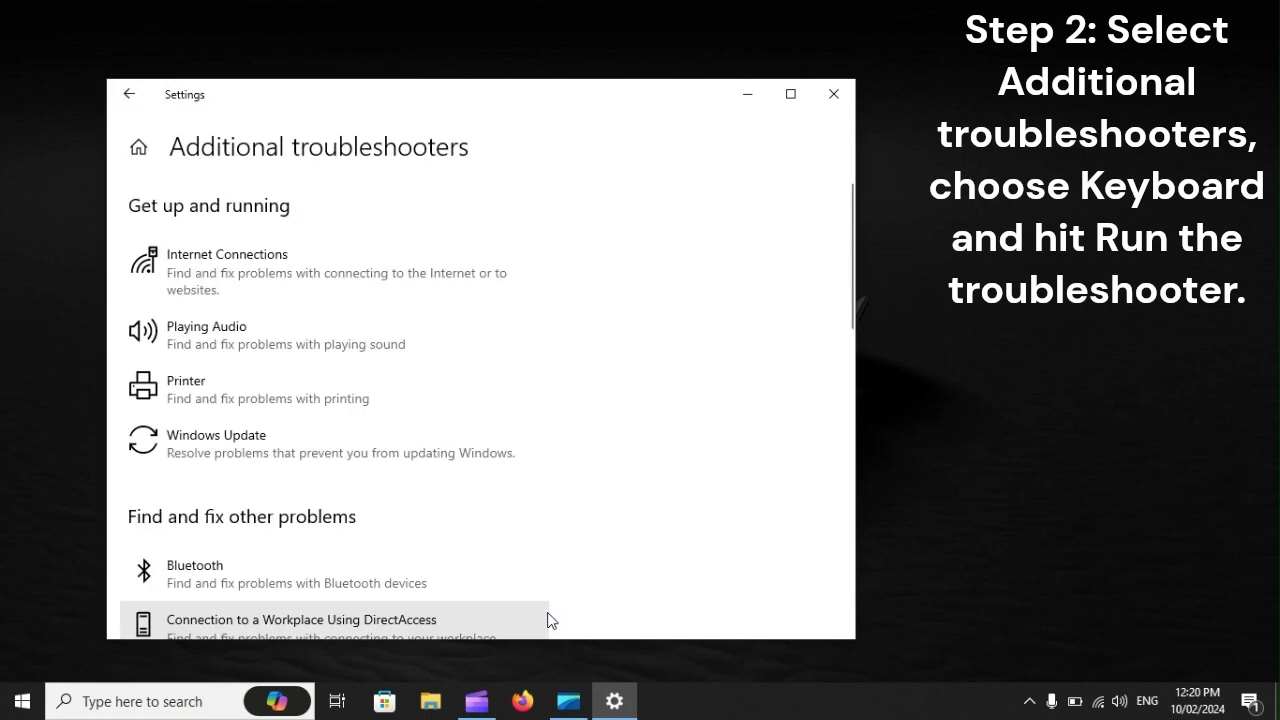
scroll(548, 621, "down", 3)
scroll(548, 621, "down", 1)
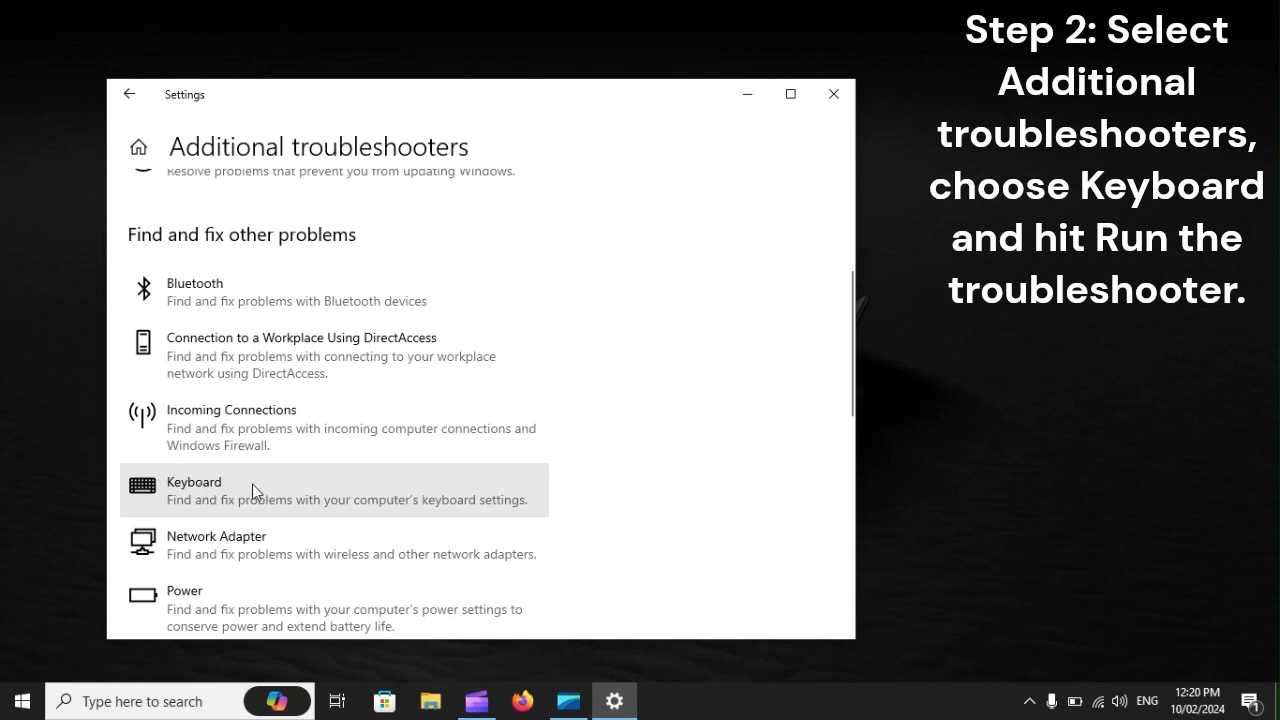
left_click(392, 487)
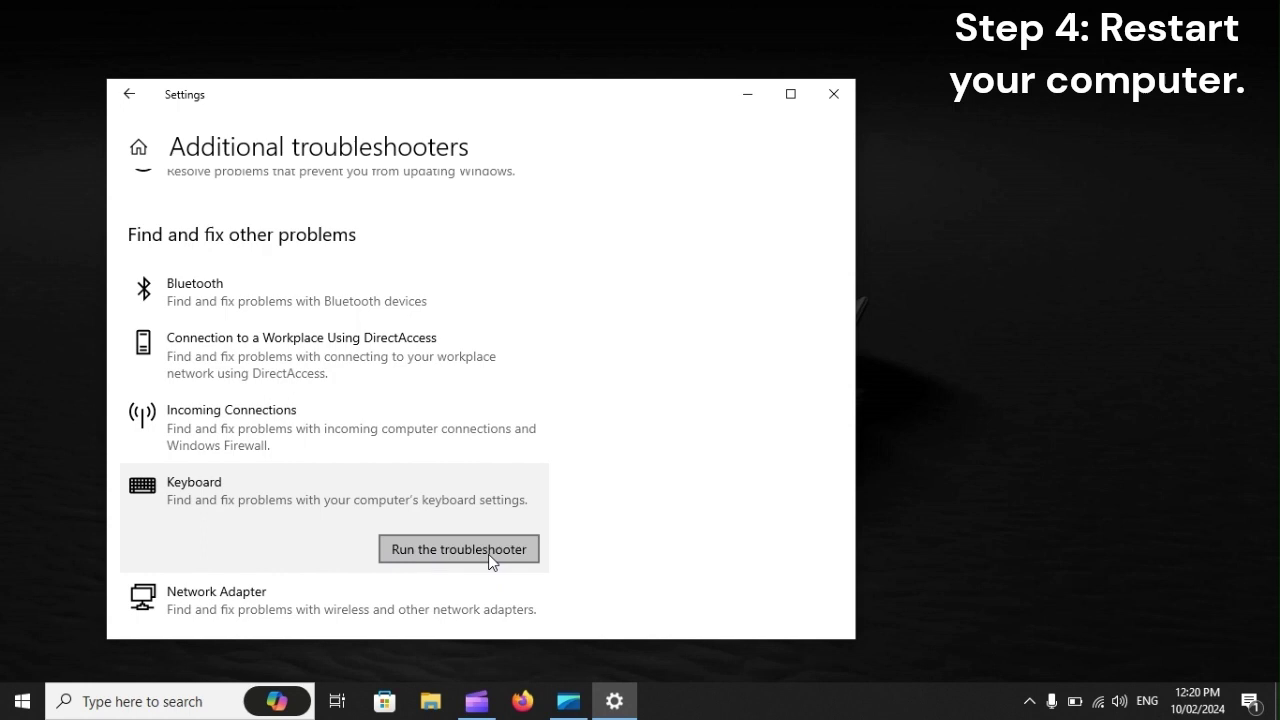
left_click(22, 700)
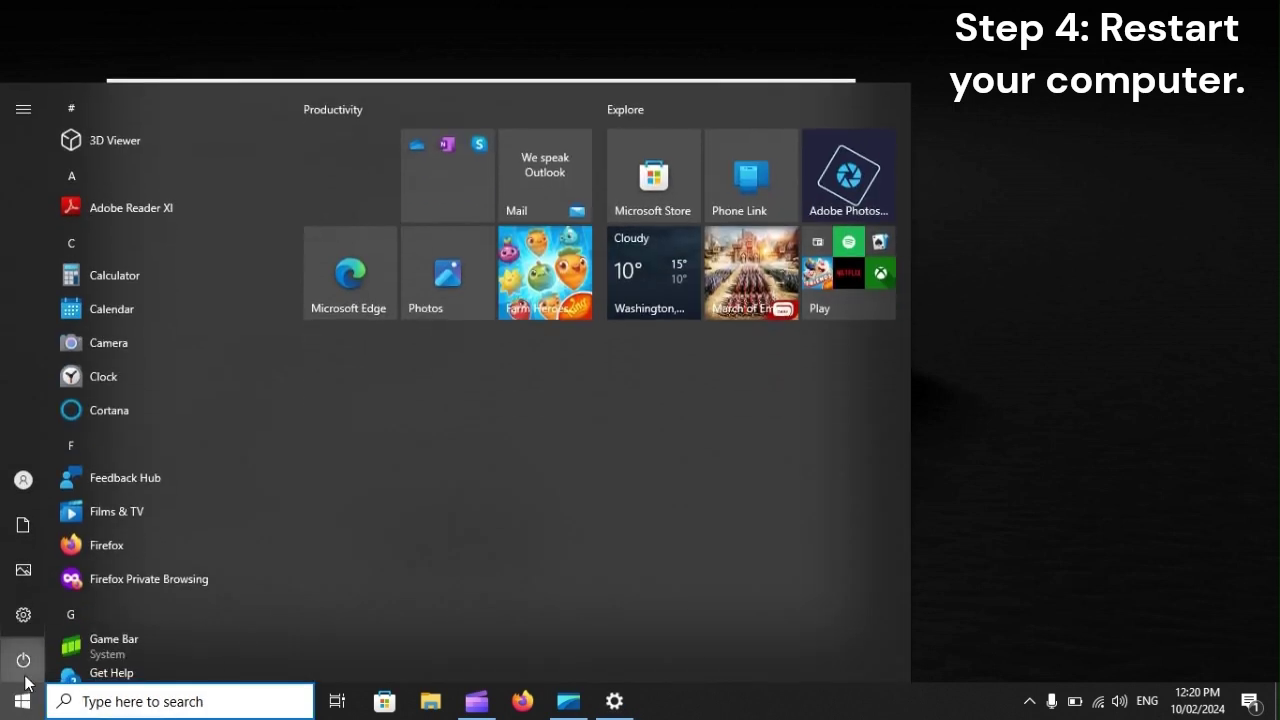
left_click(23, 660)
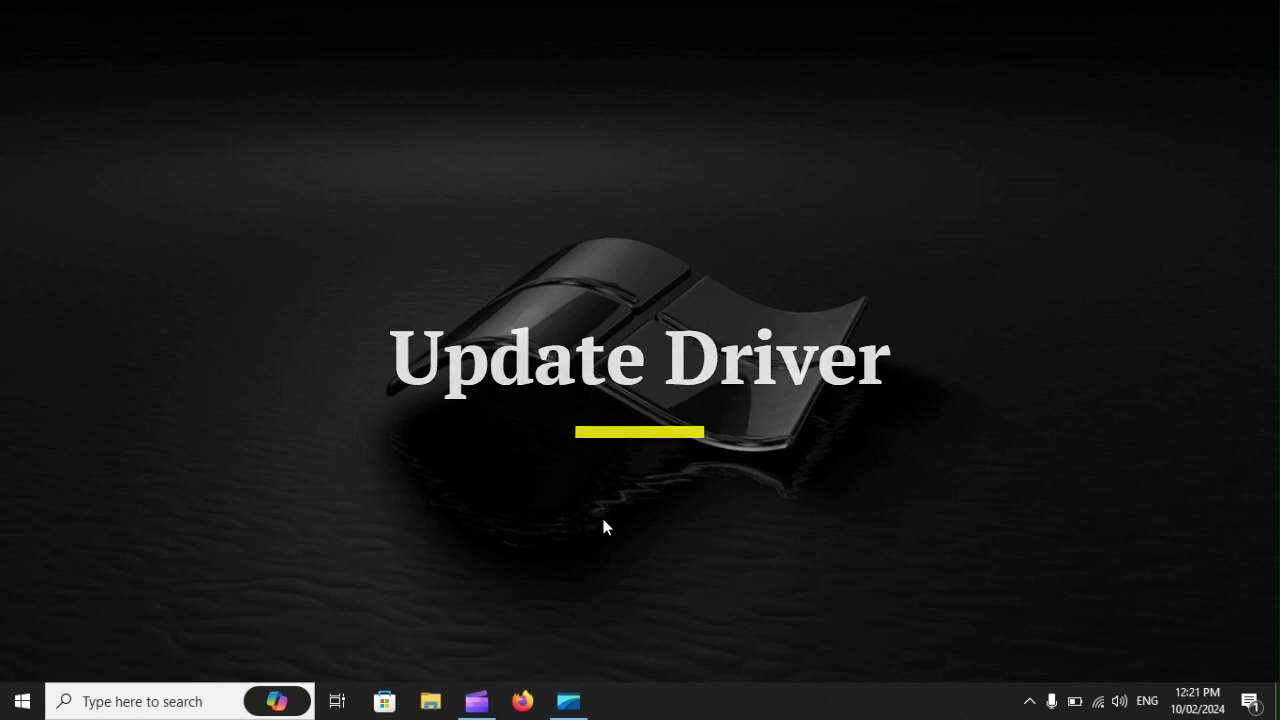
Open Device Manager, expand Keyboards, and bring up the HID Keyboard Device's context menu.
right_click(22, 702)
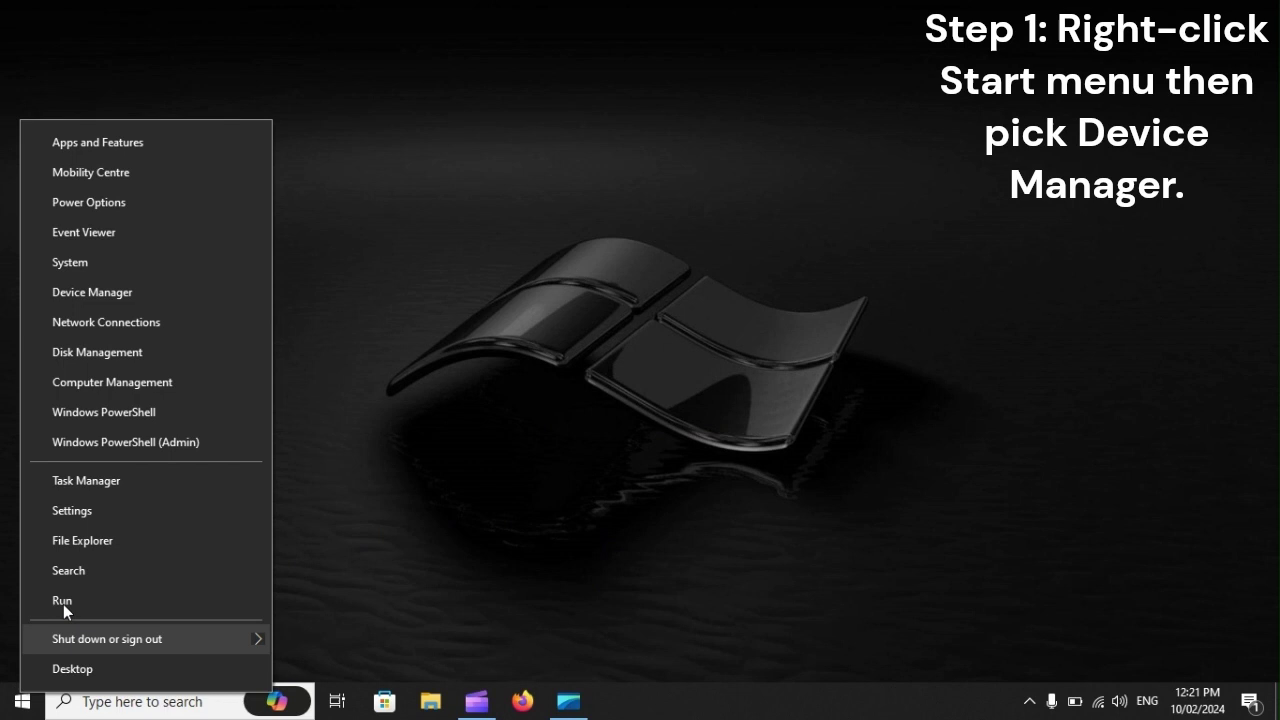
left_click(162, 293)
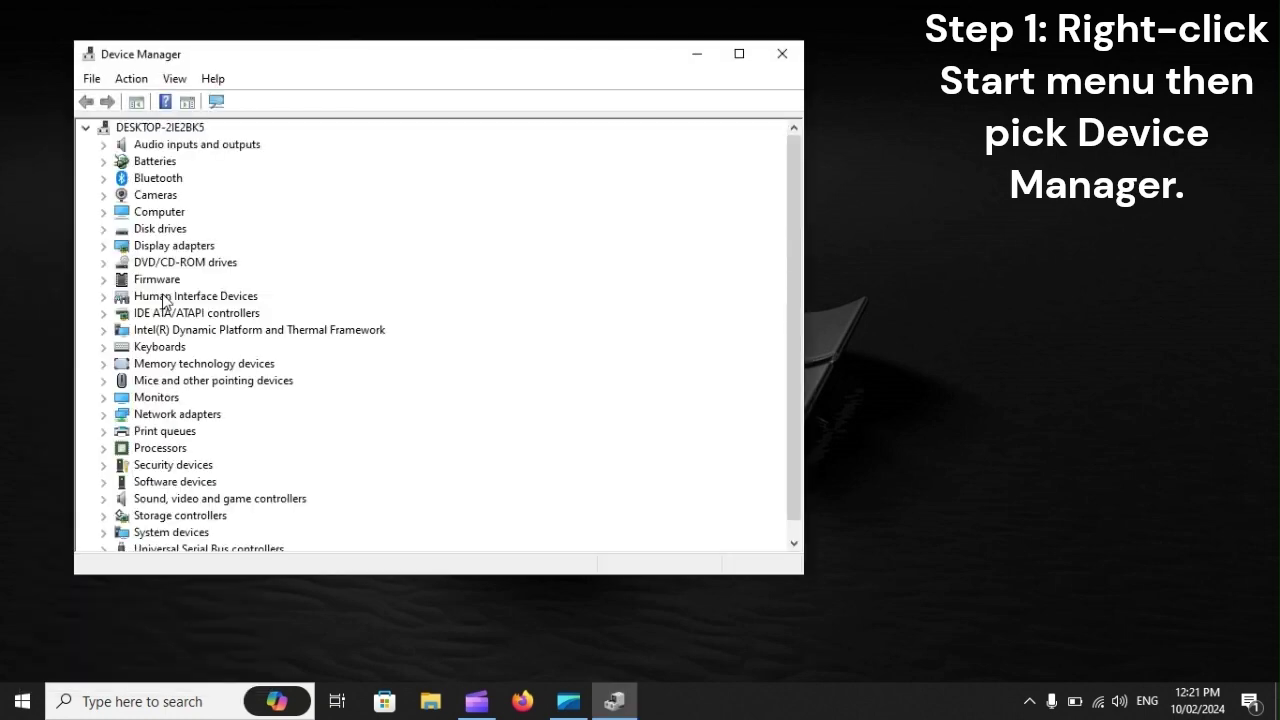
left_click(157, 348)
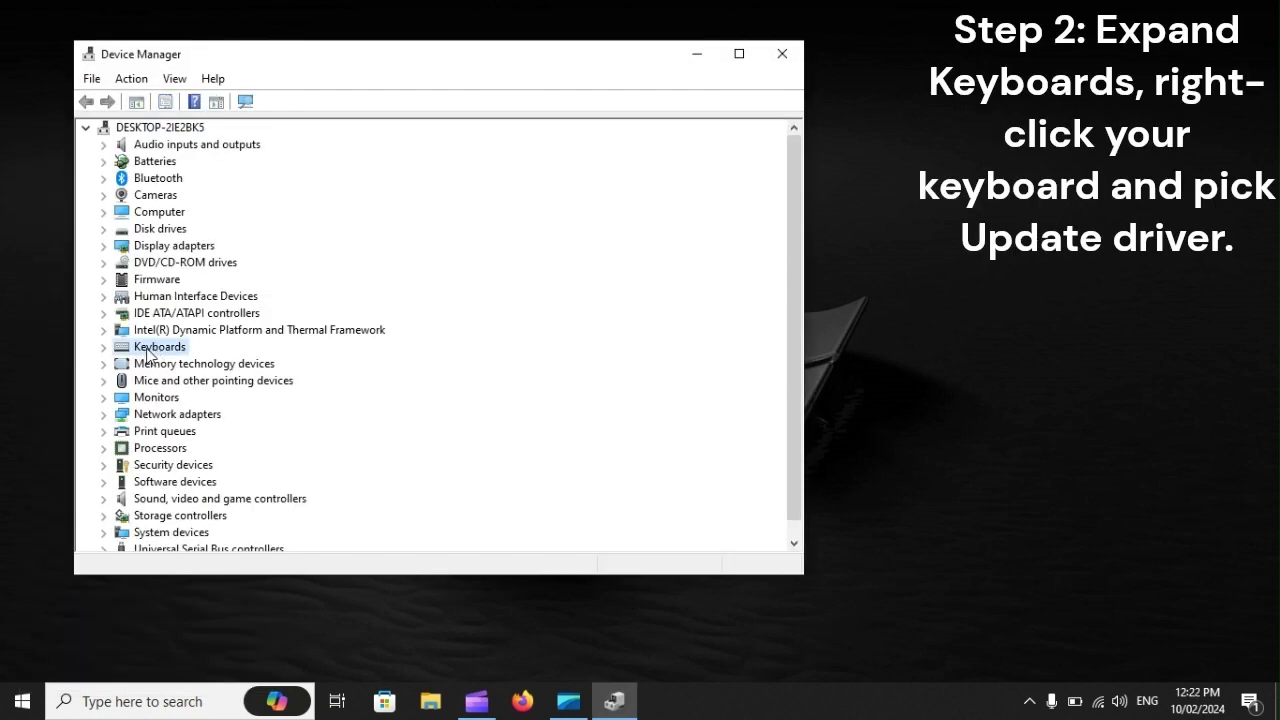
left_click(104, 347)
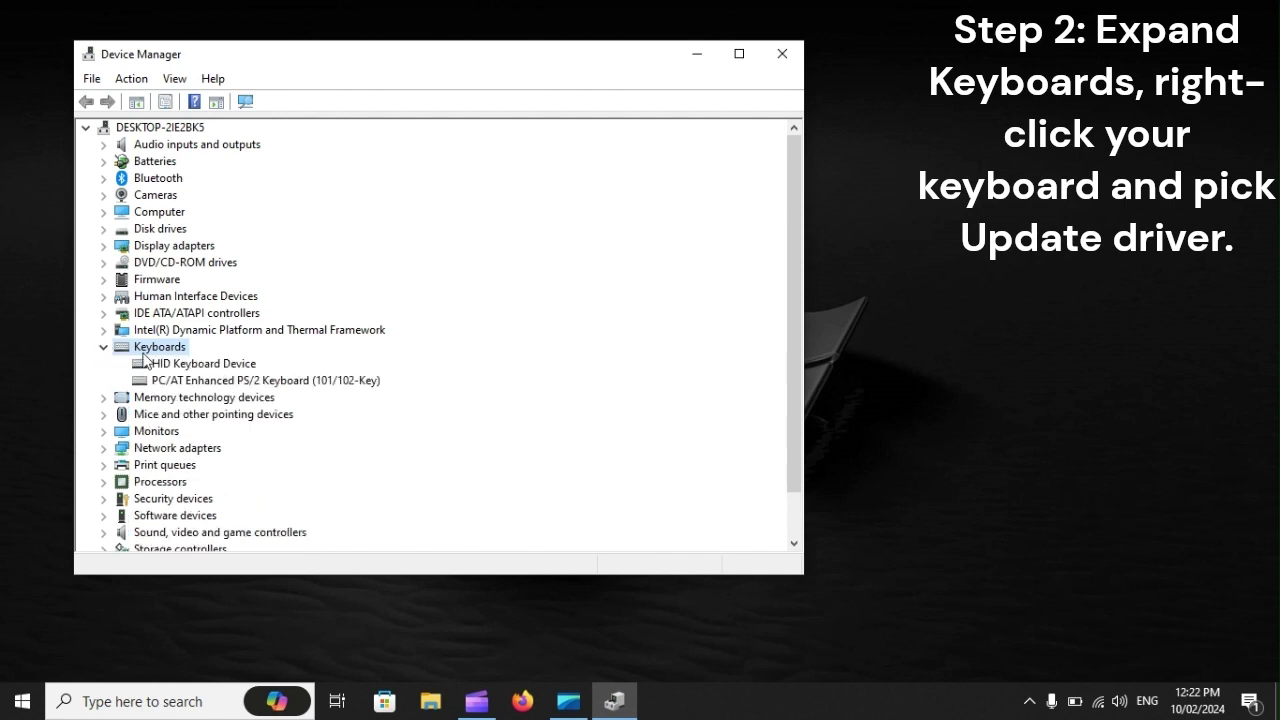
left_click(201, 366)
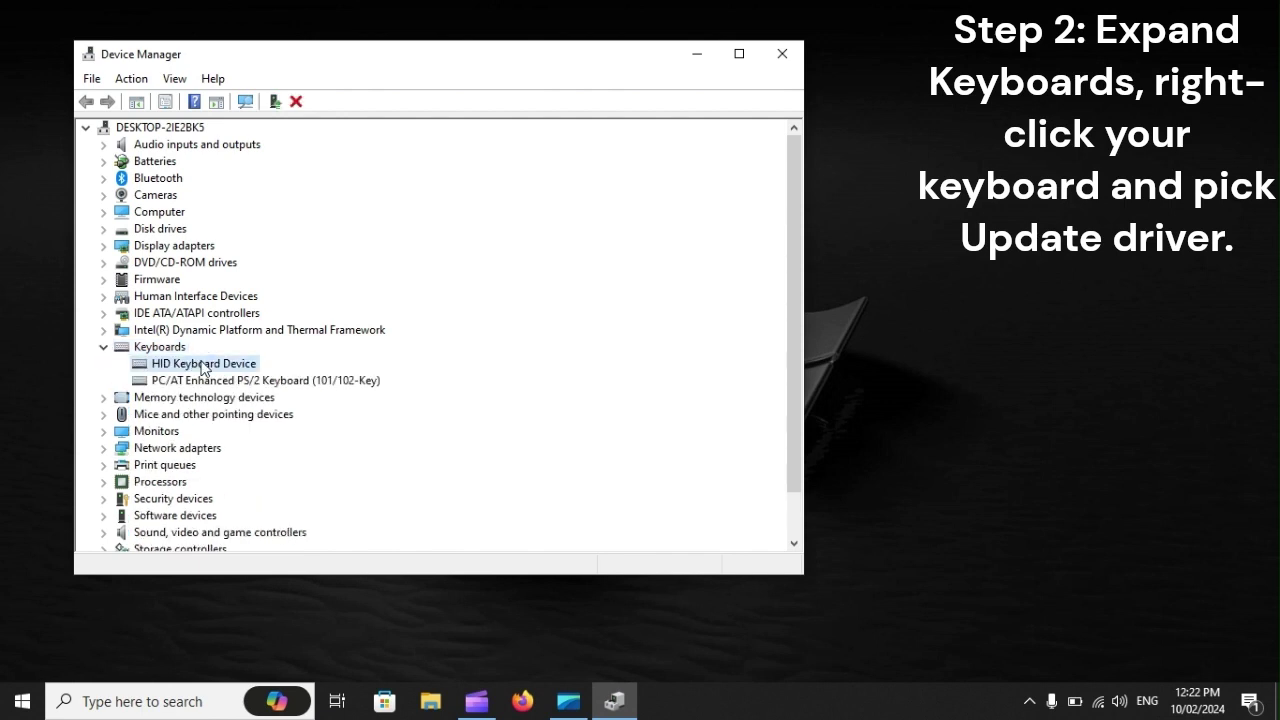
right_click(201, 366)
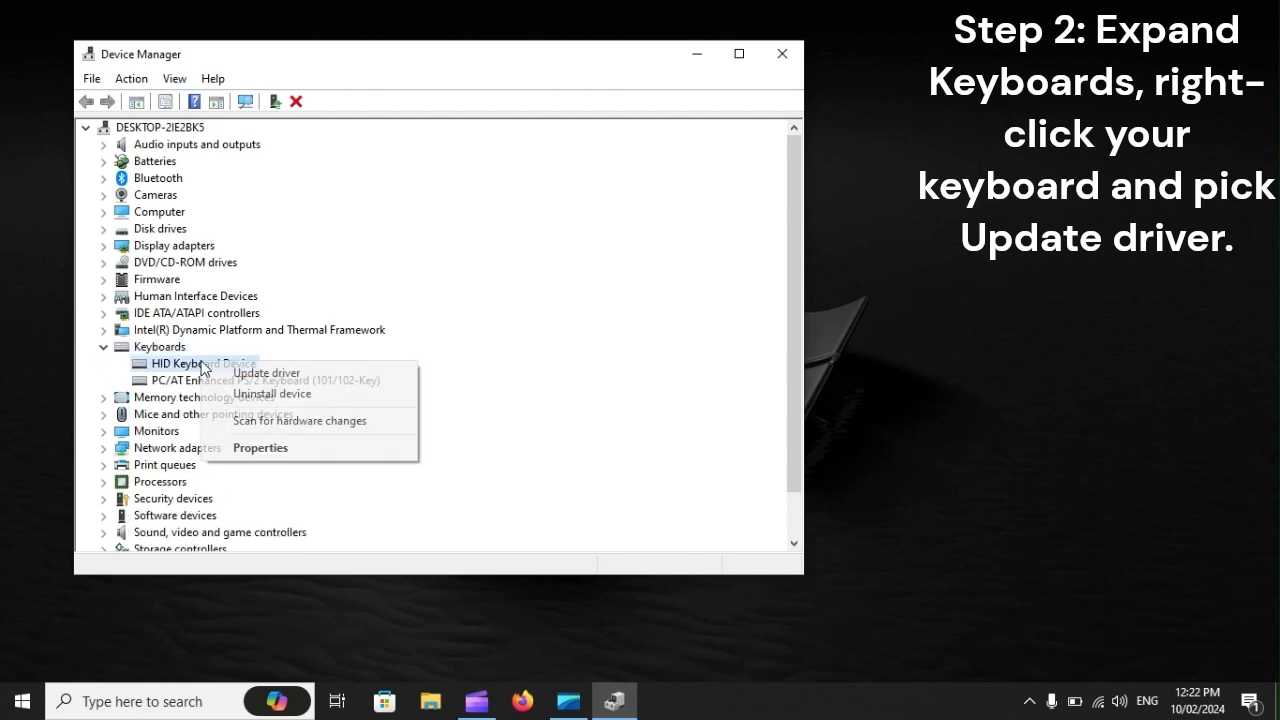
Update the HID Keyboard Device driver, then restart the computer.
left_click(332, 381)
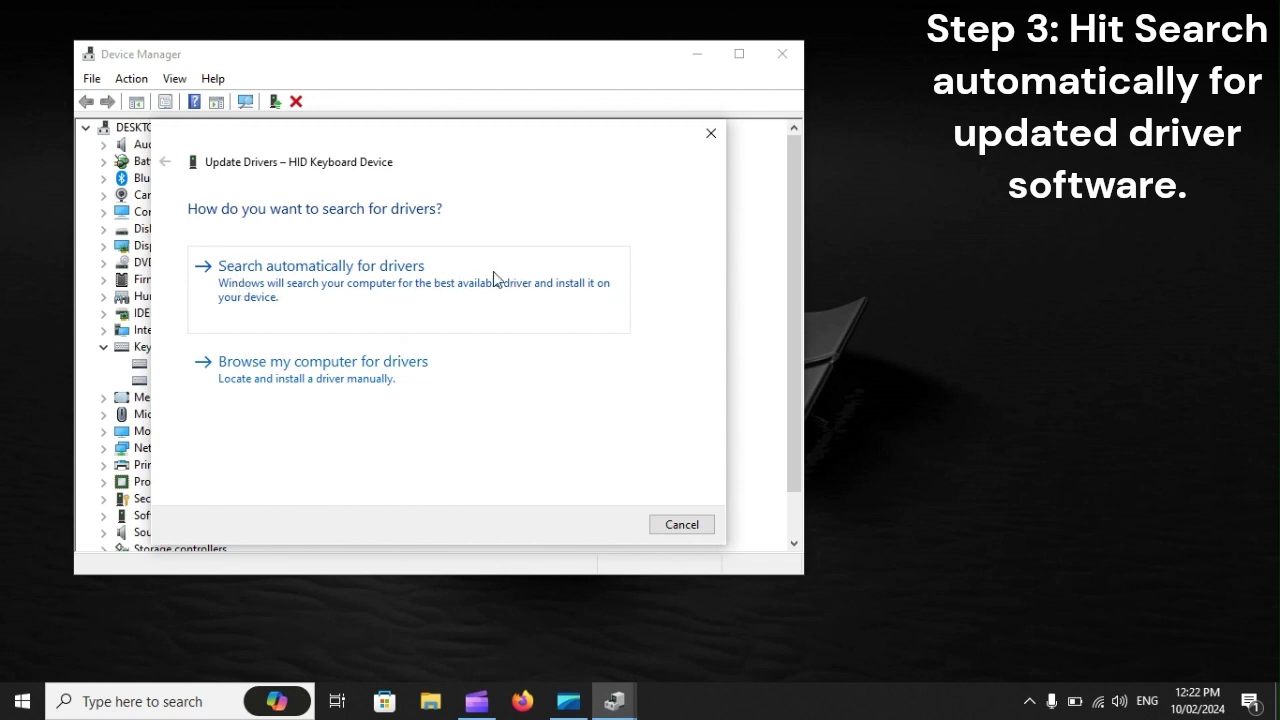
left_click(24, 702)
left_click(23, 659)
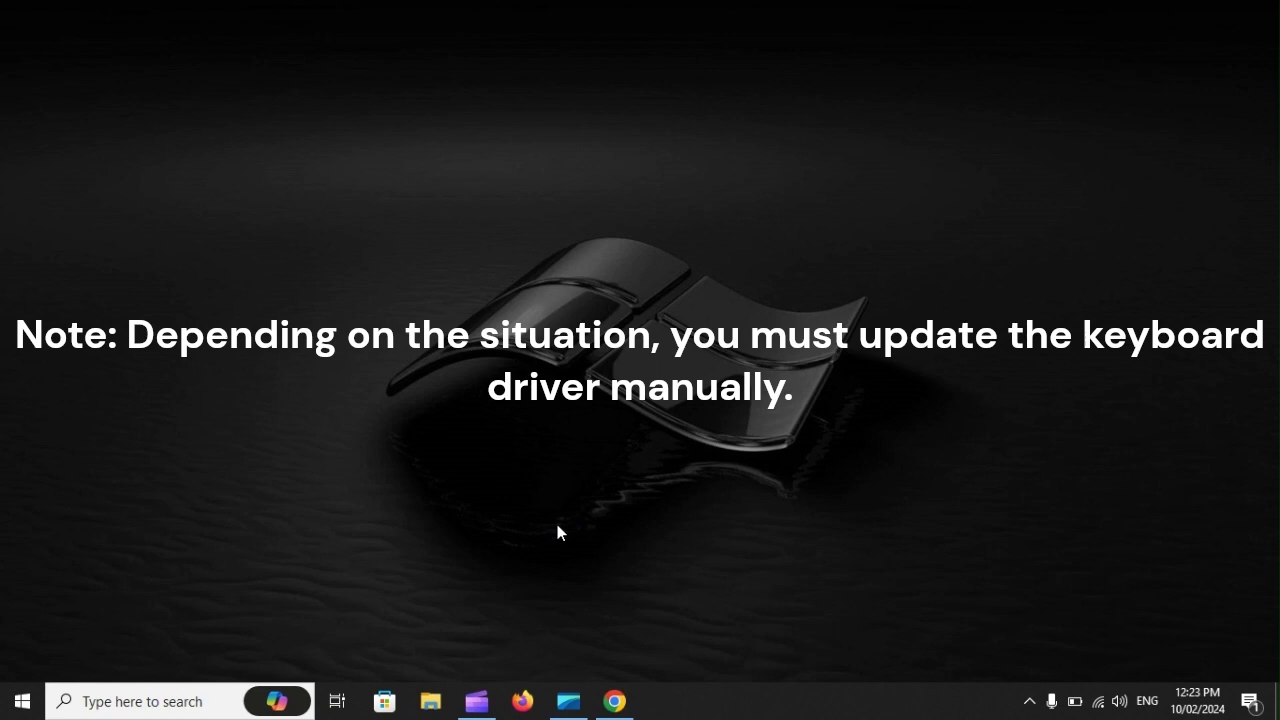
mouse_move(614, 701)
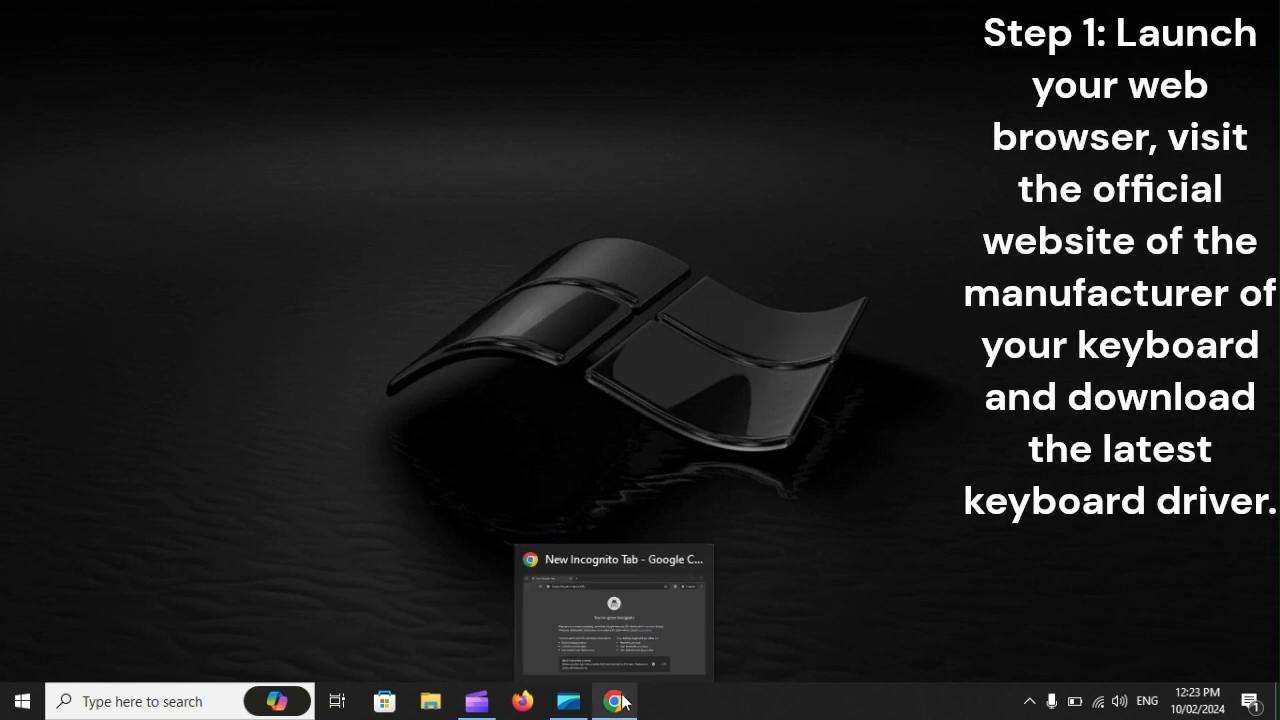
Search 'manufacturer website' in the incognito Chrome window's address bar.
left_click(600, 570)
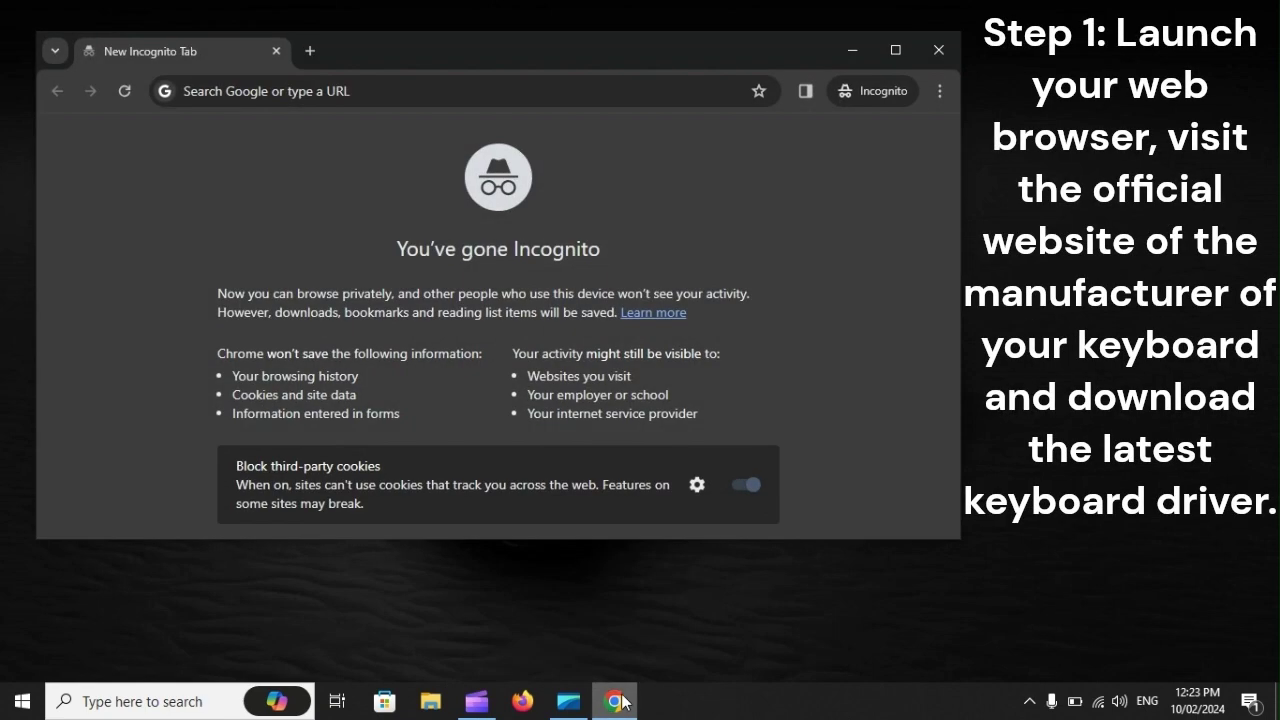
left_click(344, 91)
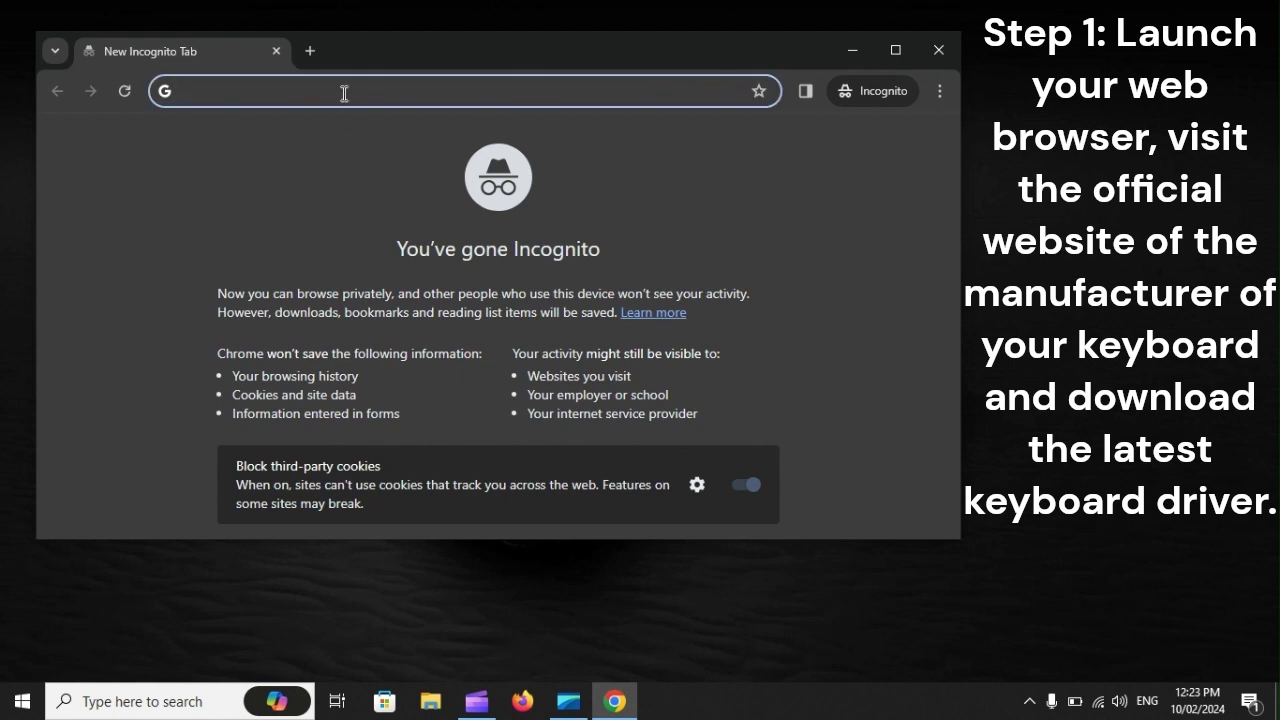
type("manuf")
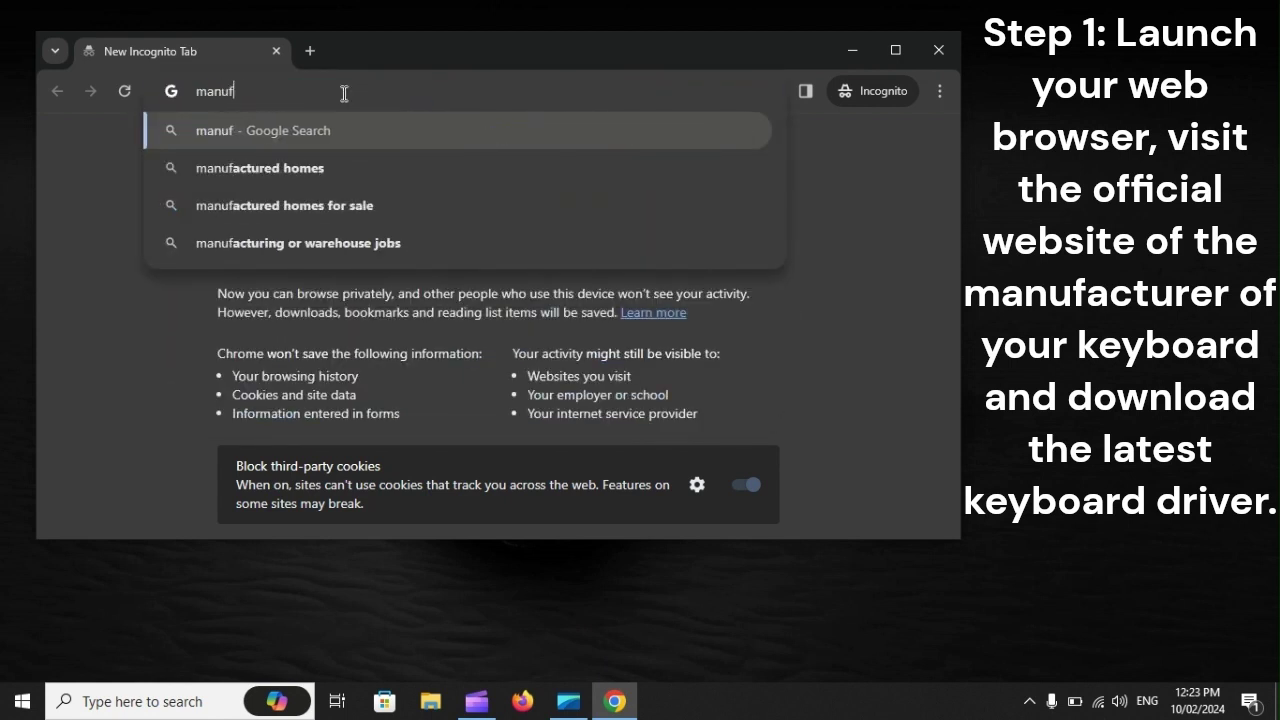
type("acturer ")
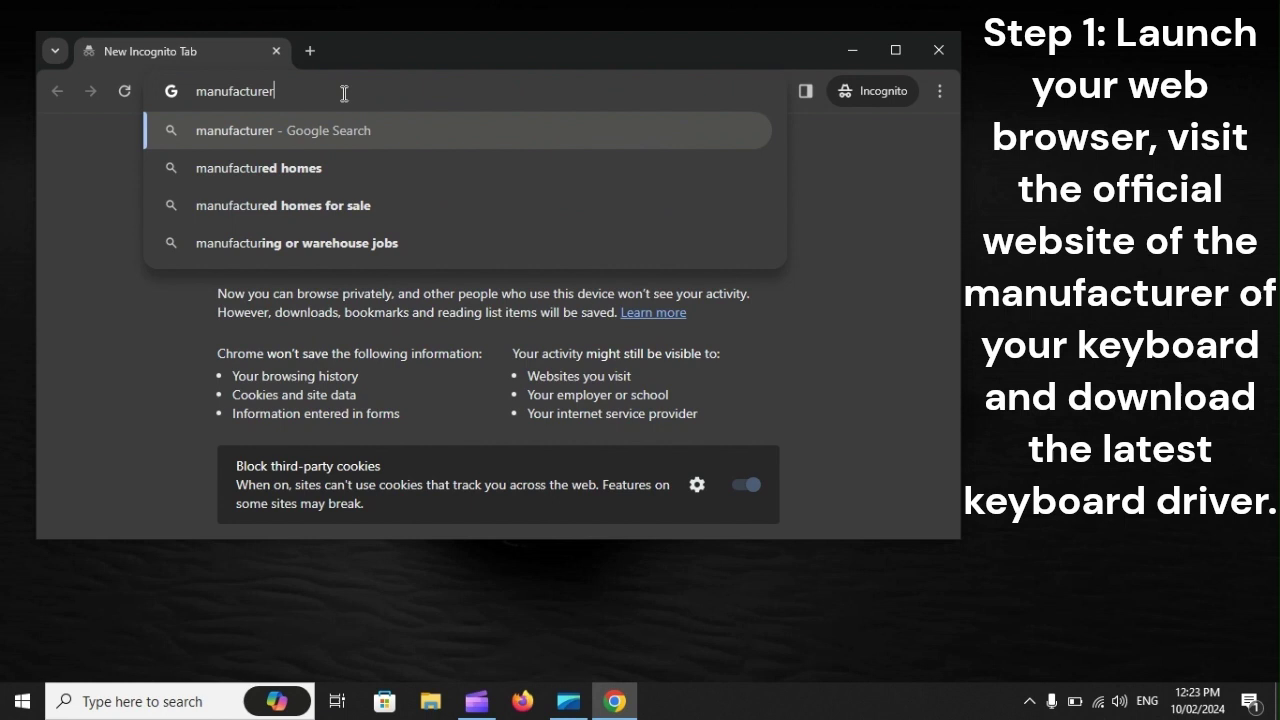
type("websi")
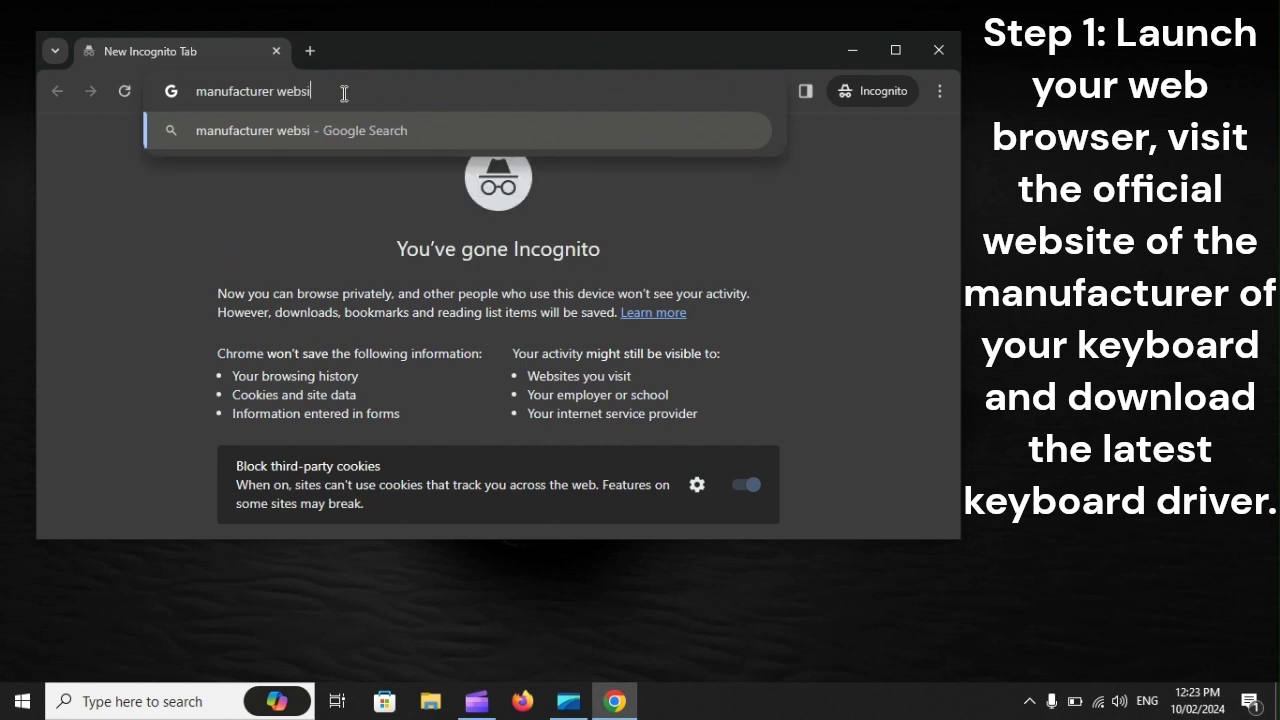
type("te")
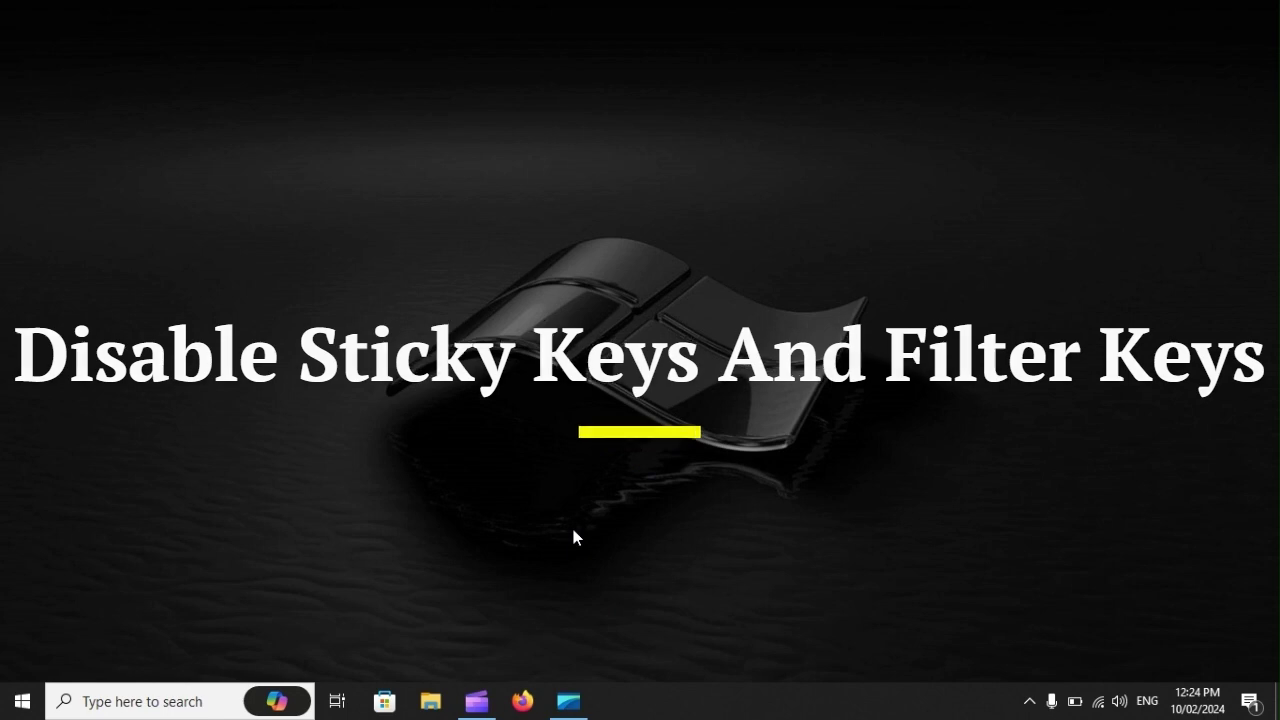
Search the Start menu for 'control panel' and launch it.
left_click(22, 701)
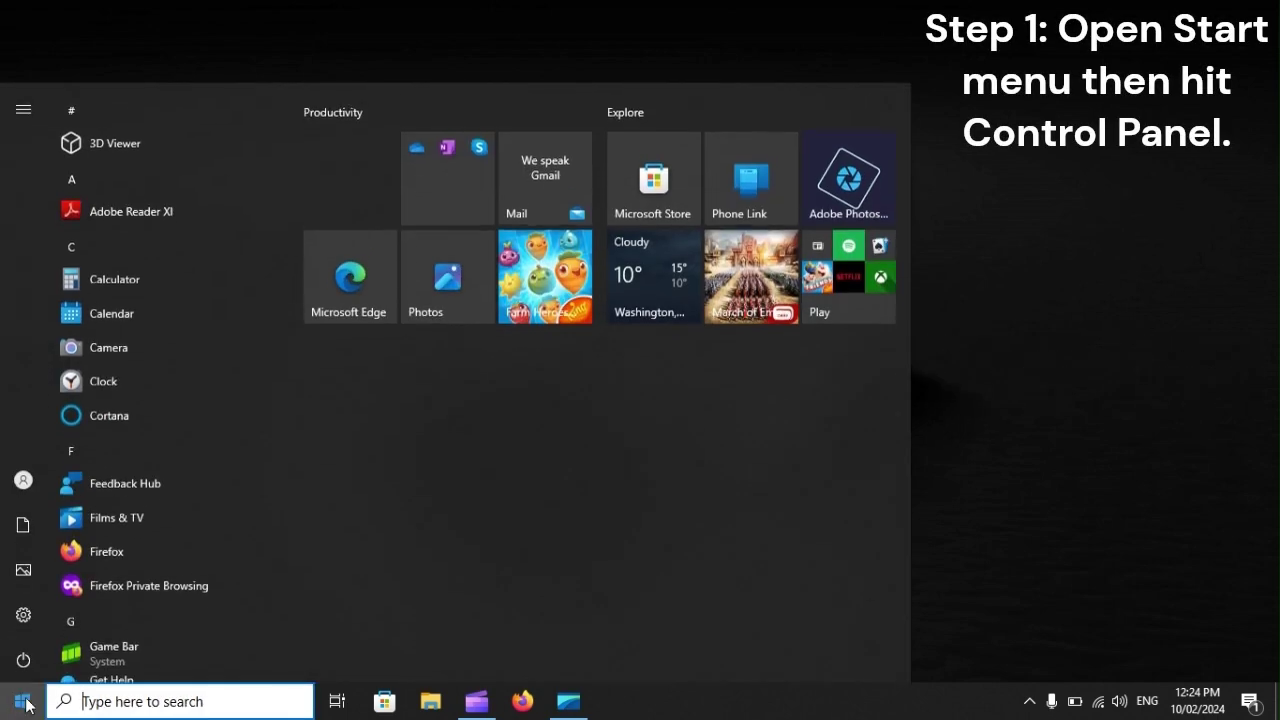
type("contr")
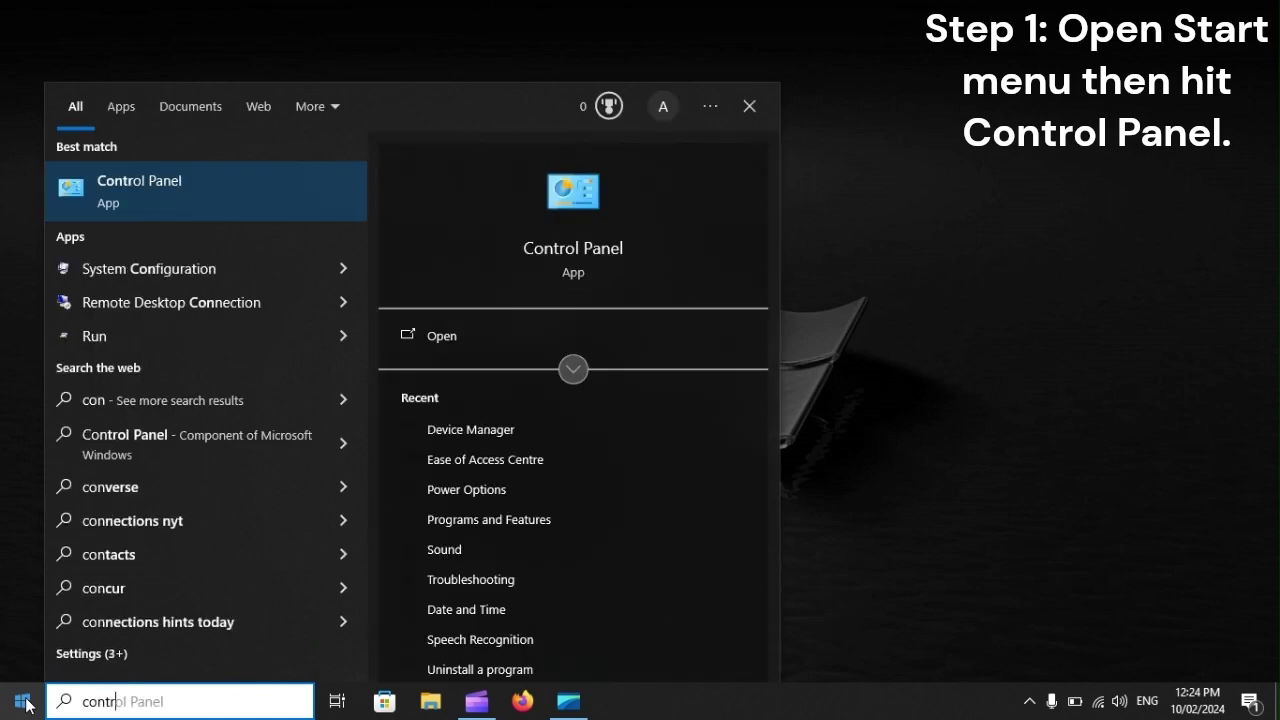
type("ol pan")
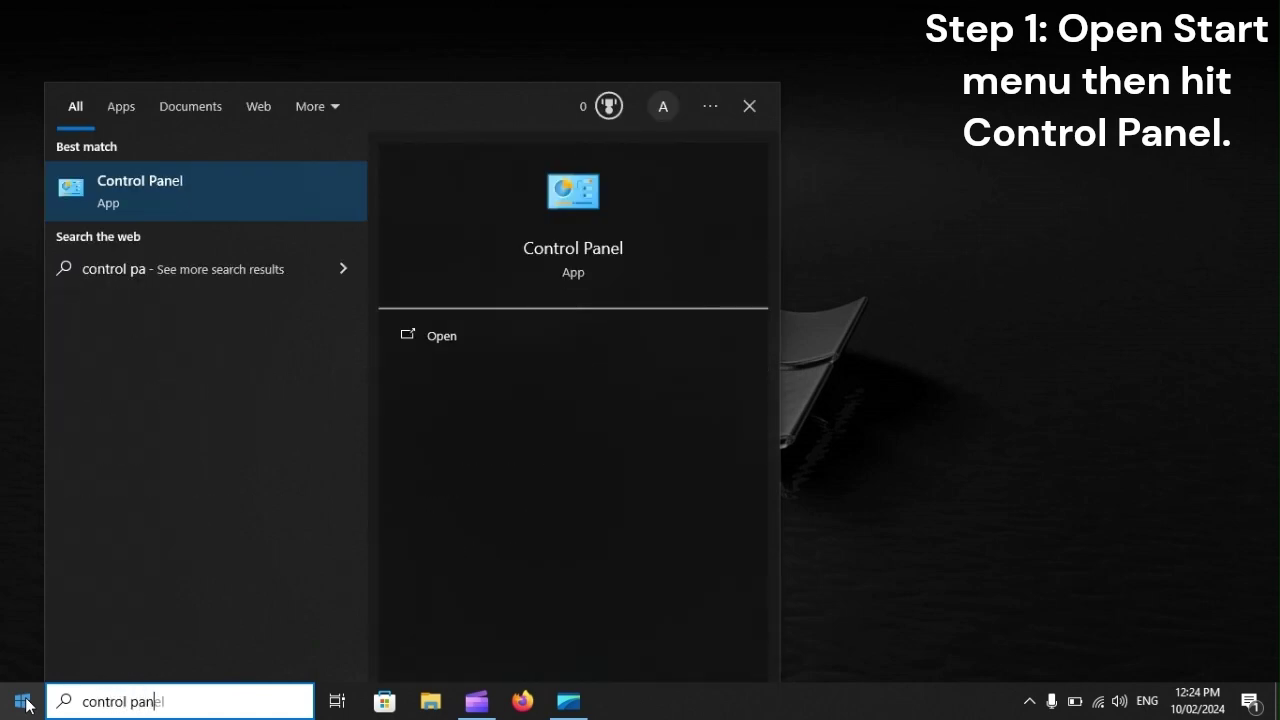
type("el")
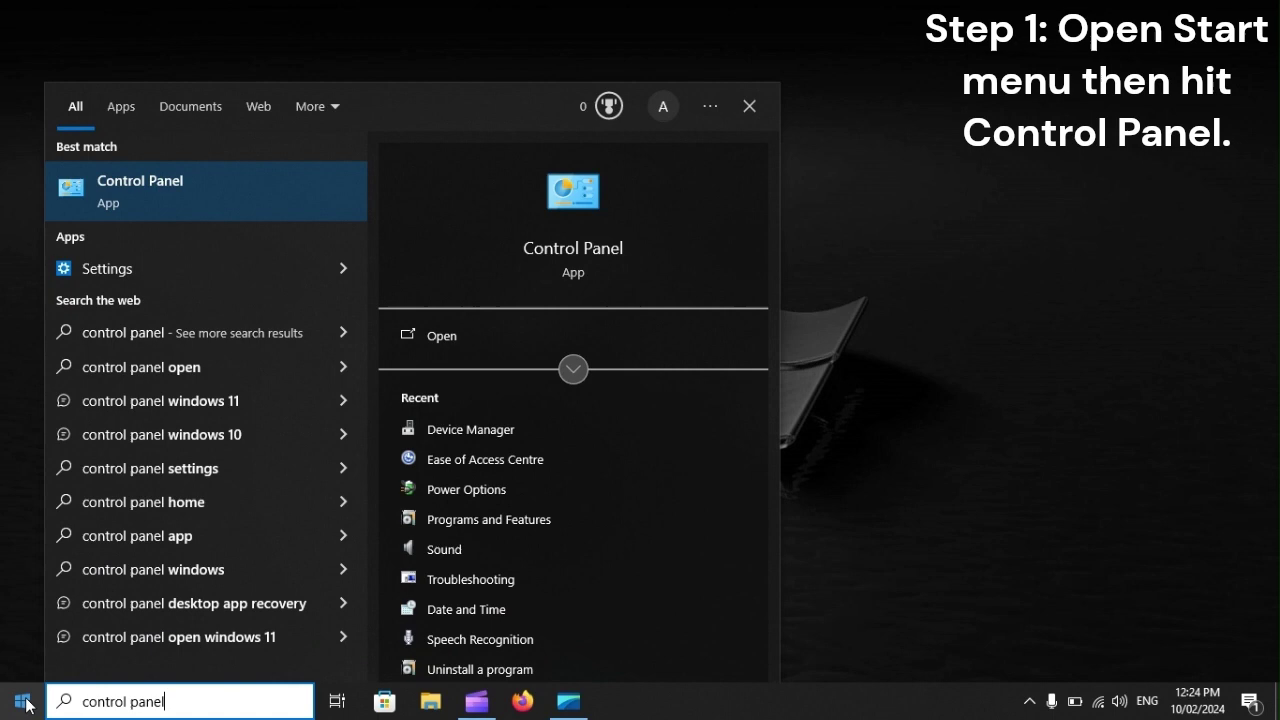
key("Return")
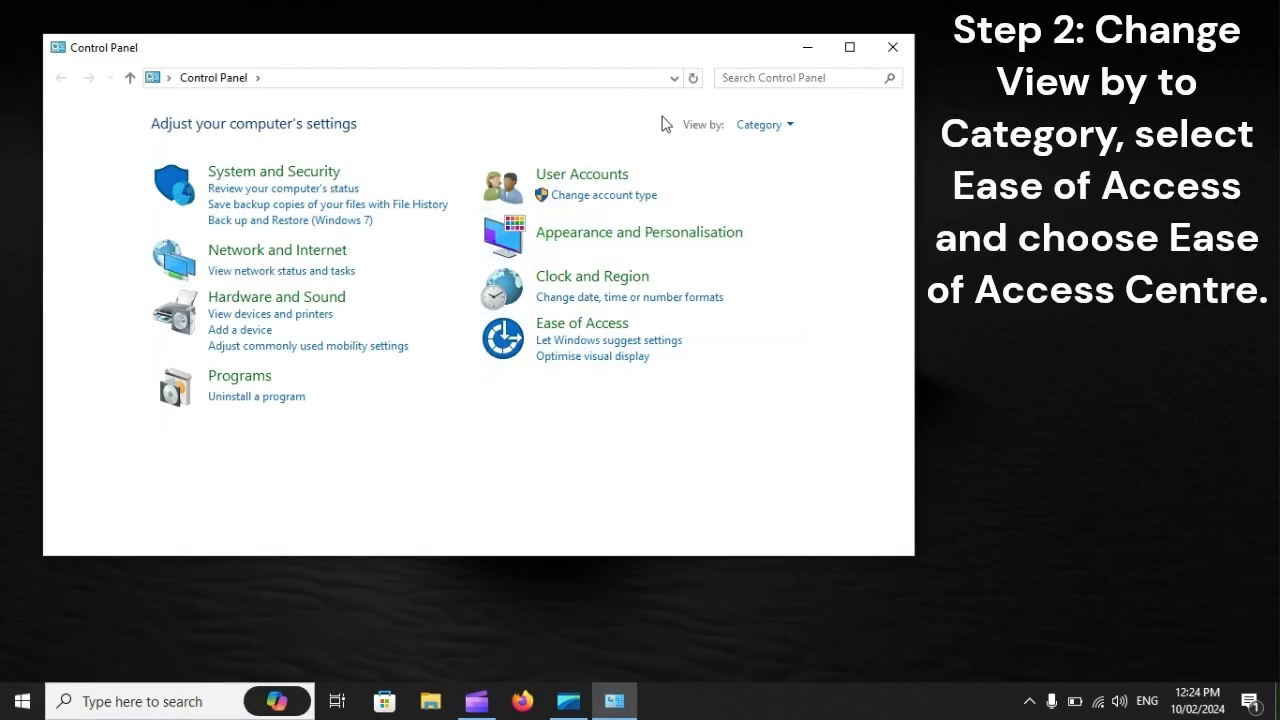
Keep Control Panel in Category view and open Ease of Access Centre via Ease of Access.
left_click(766, 125)
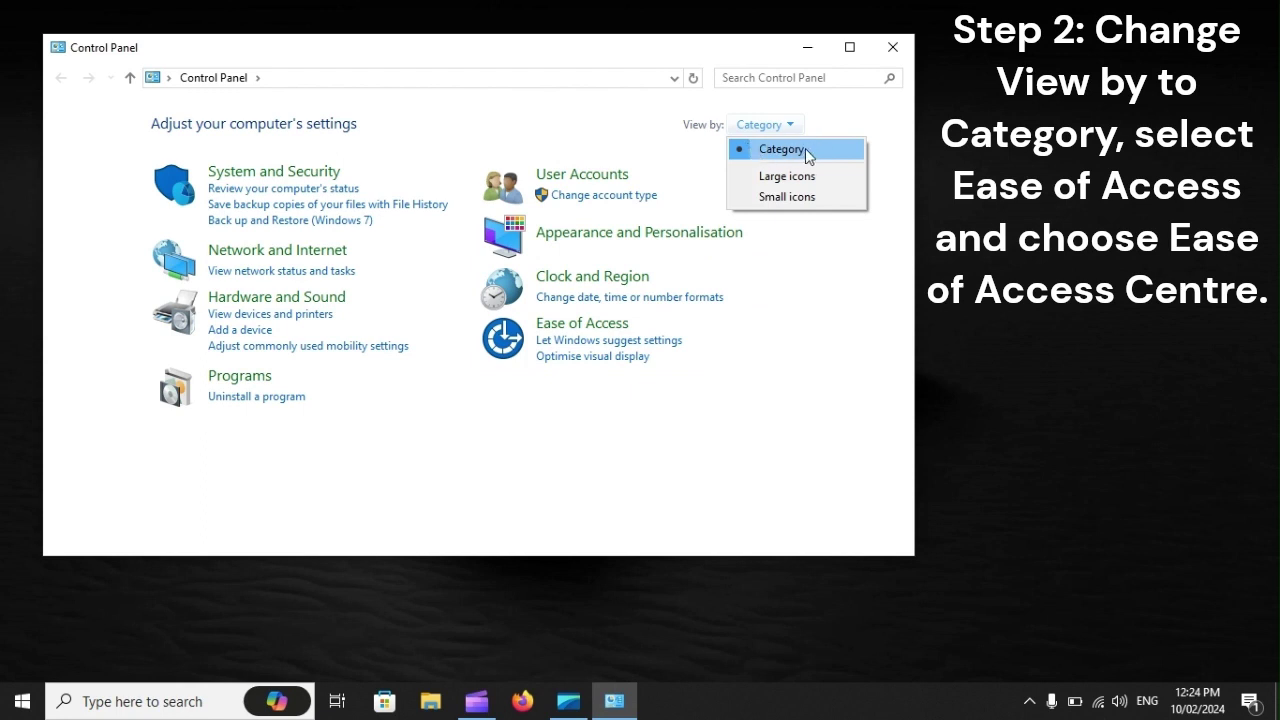
left_click(807, 154)
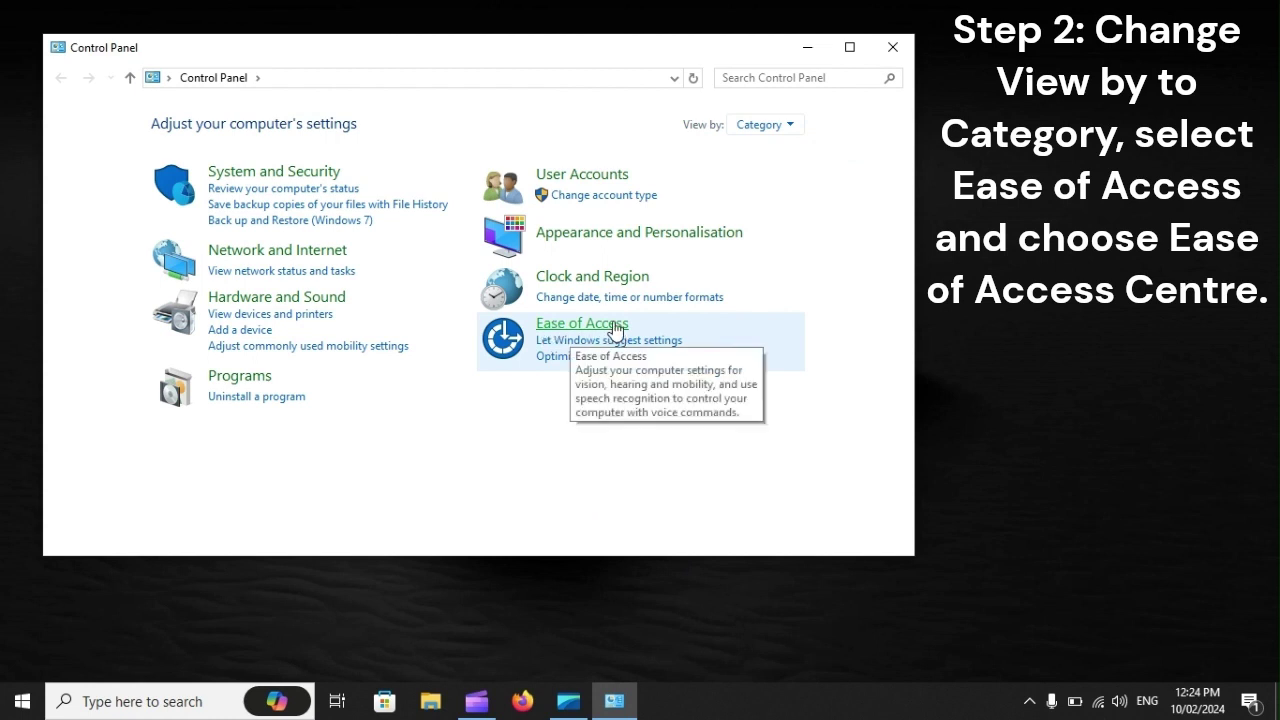
left_click(614, 330)
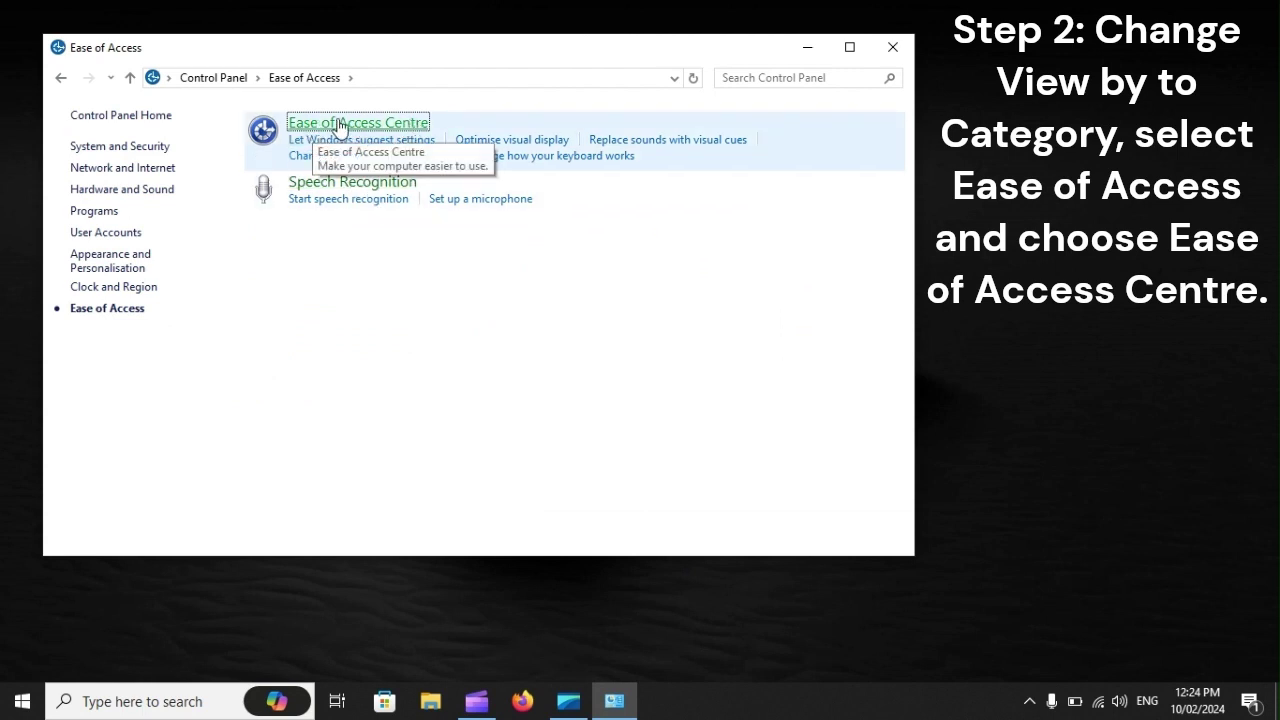
left_click(401, 124)
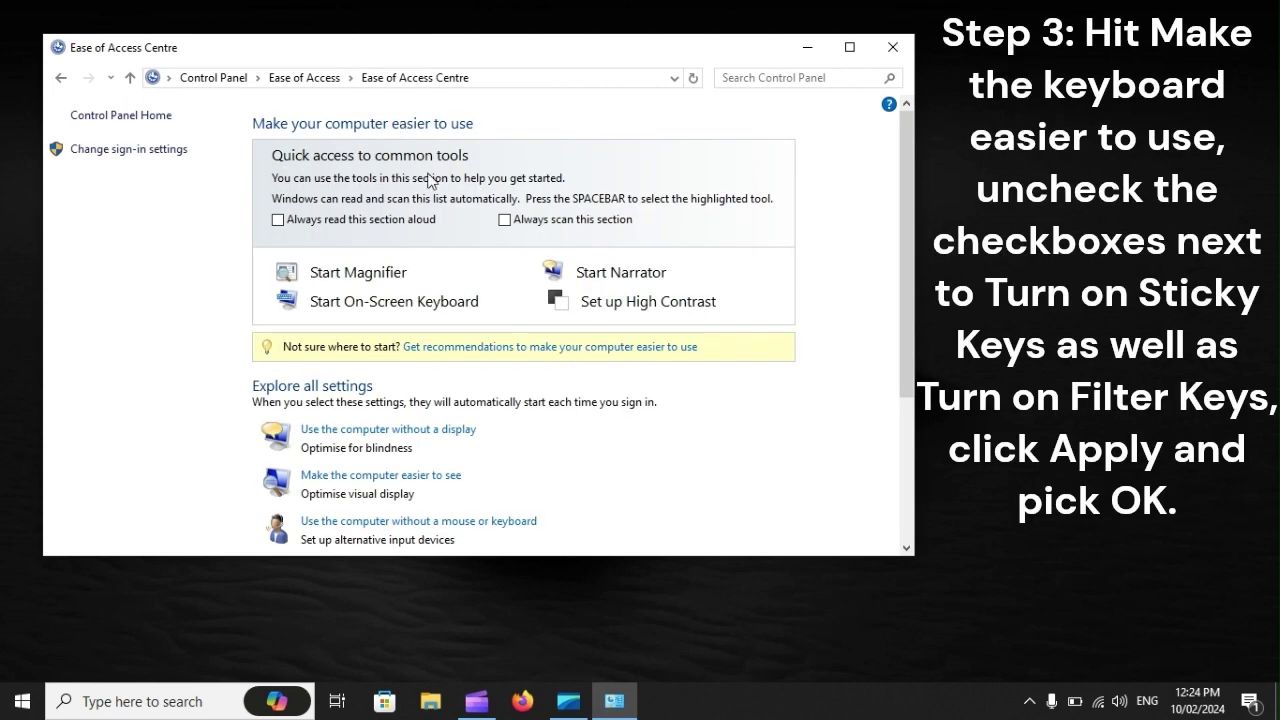
Open 'Make the keyboard easier to use' with Sticky Keys and Filter Keys unchecked.
scroll(601, 470, "down", 2)
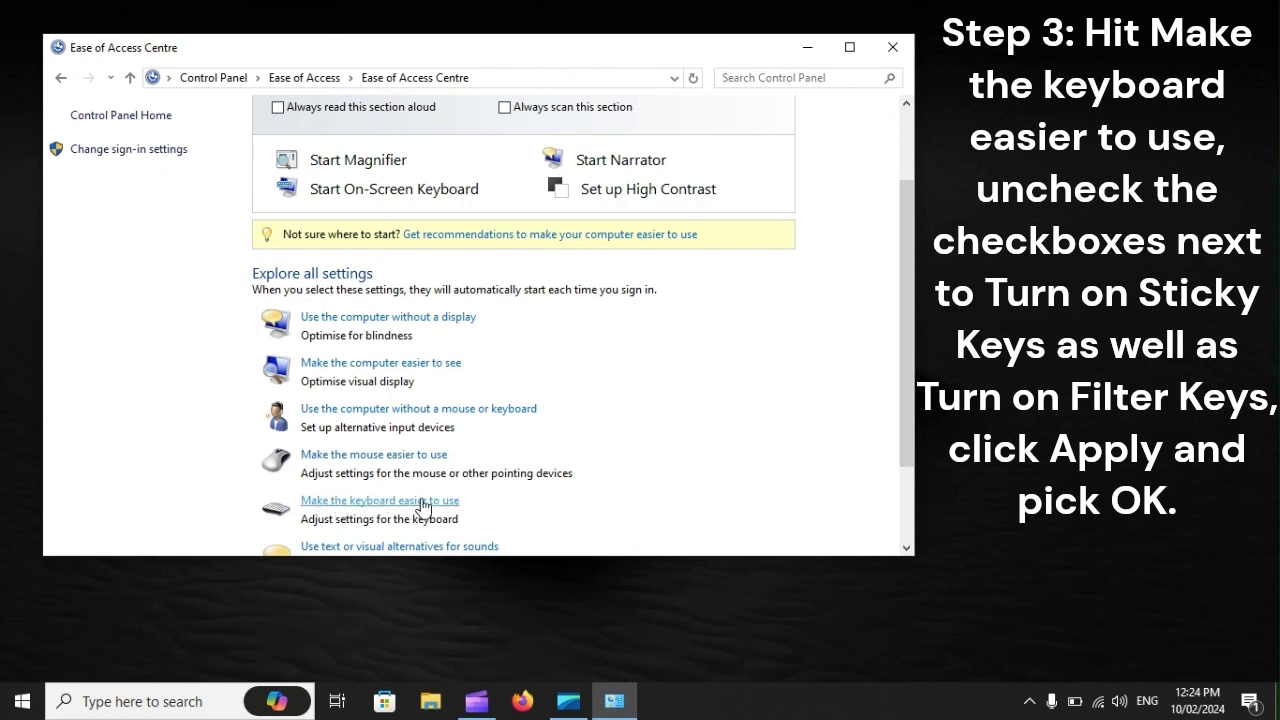
left_click(423, 503)
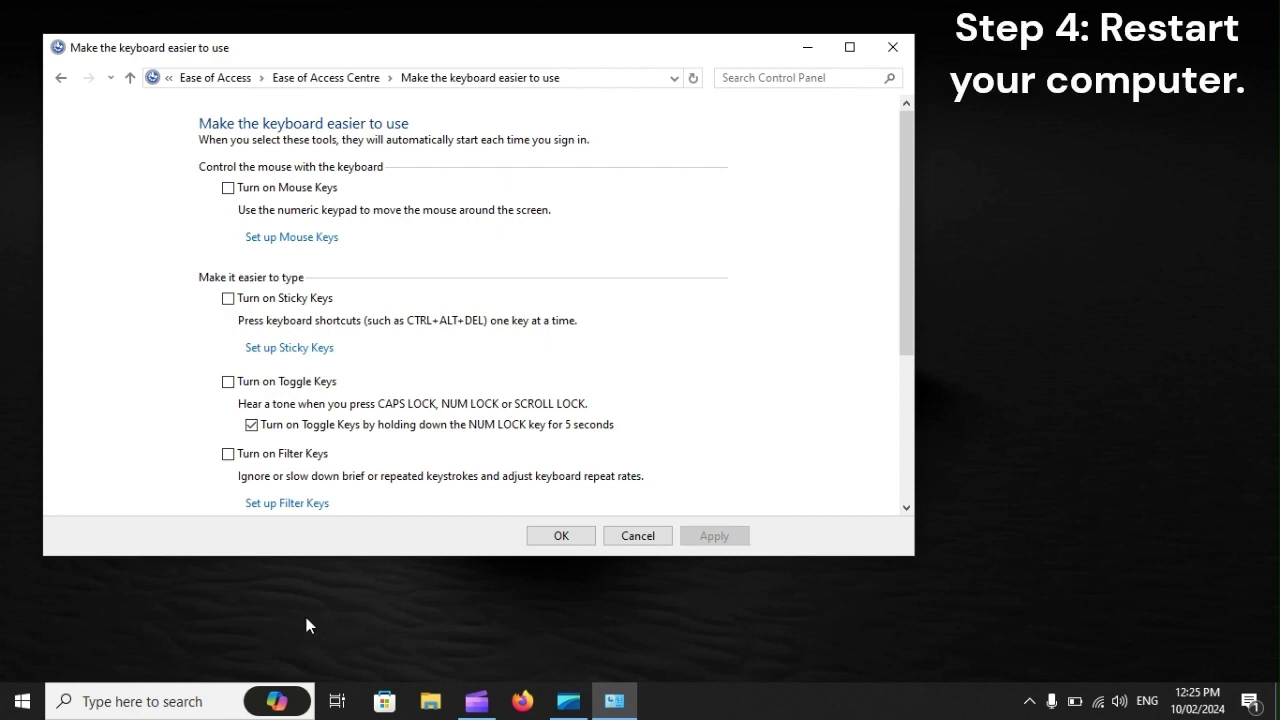
Restart the computer from the Start menu's Power options.
left_click(15, 697)
left_click(23, 659)
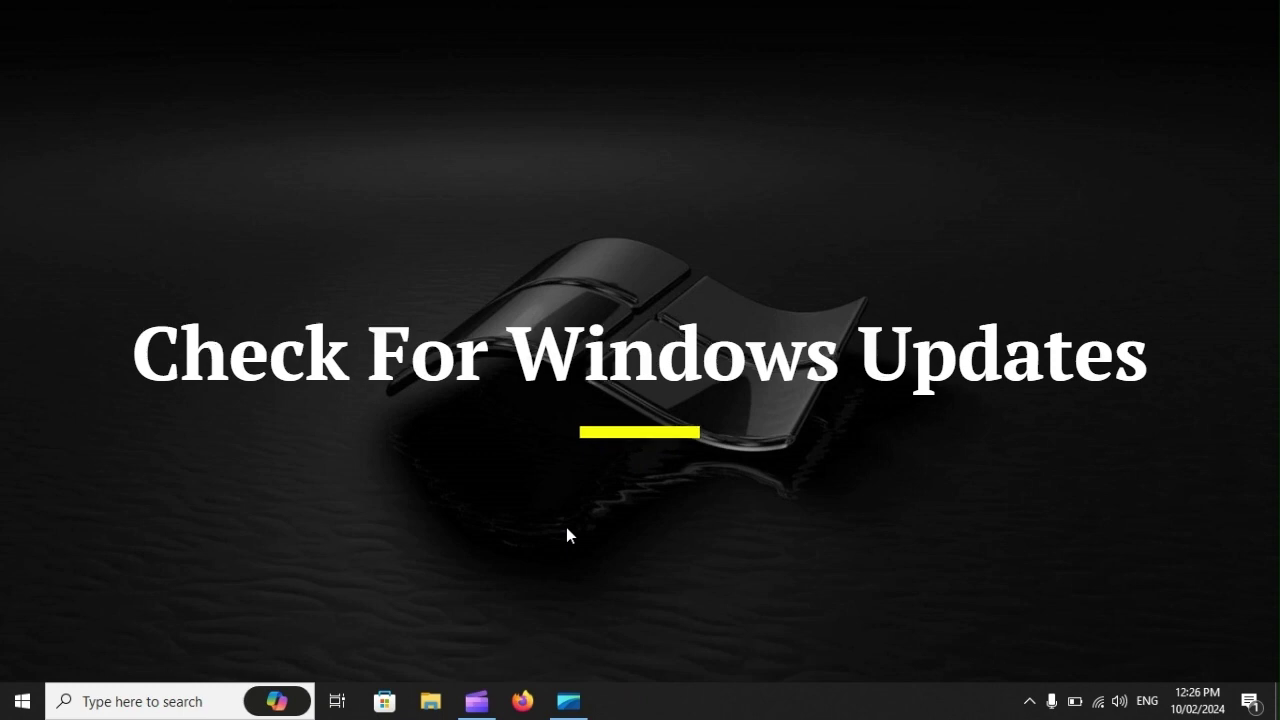
Open Settings and go to the Windows Update page under Update & Security.
left_click(22, 701)
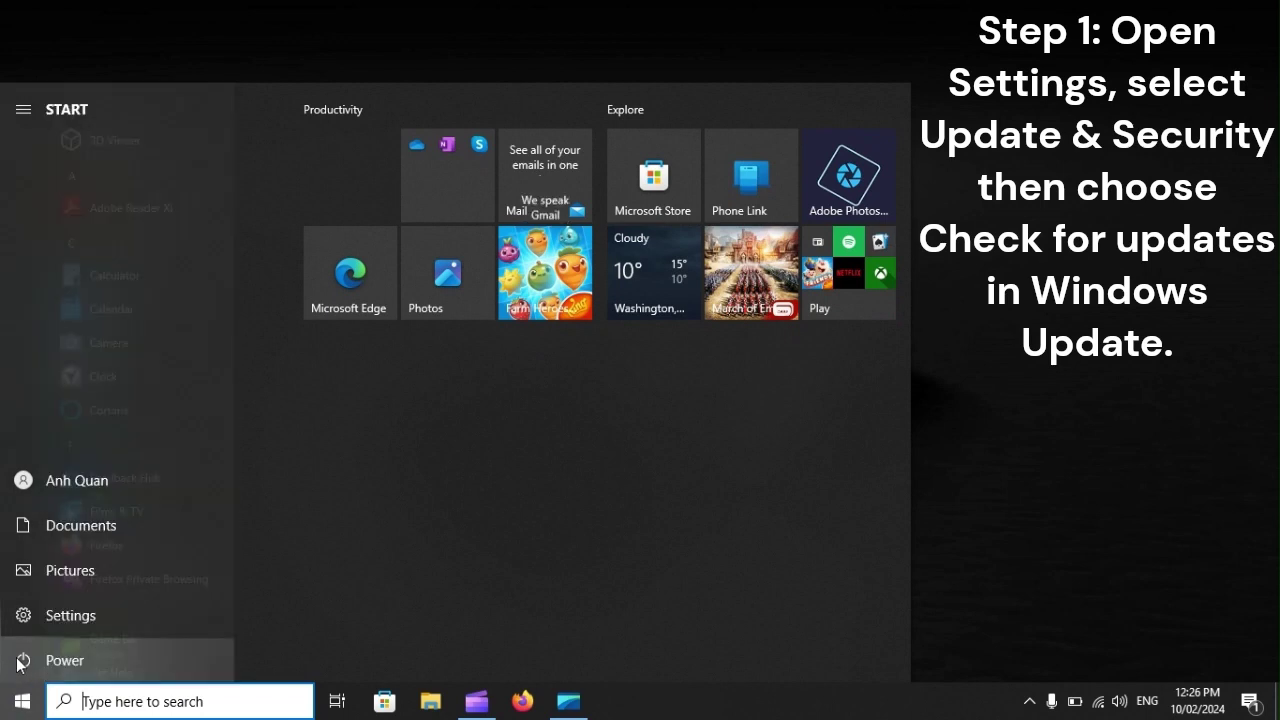
mouse_move(41, 615)
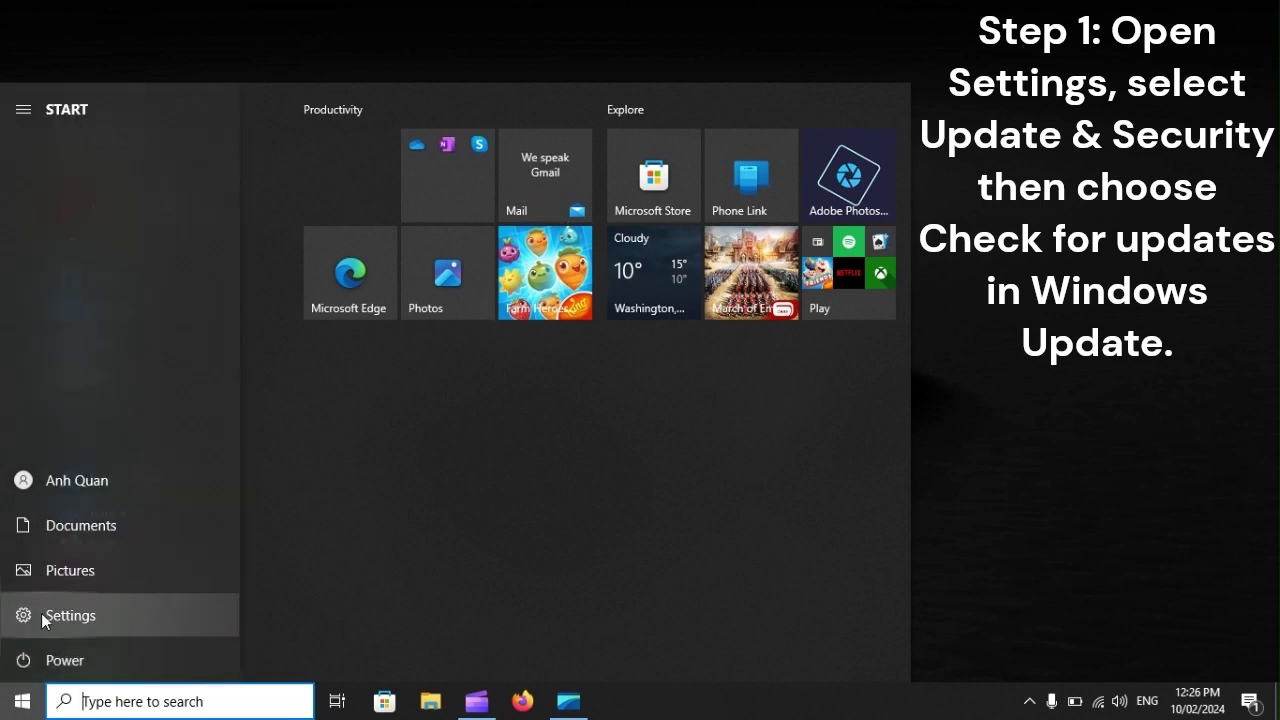
left_click(41, 615)
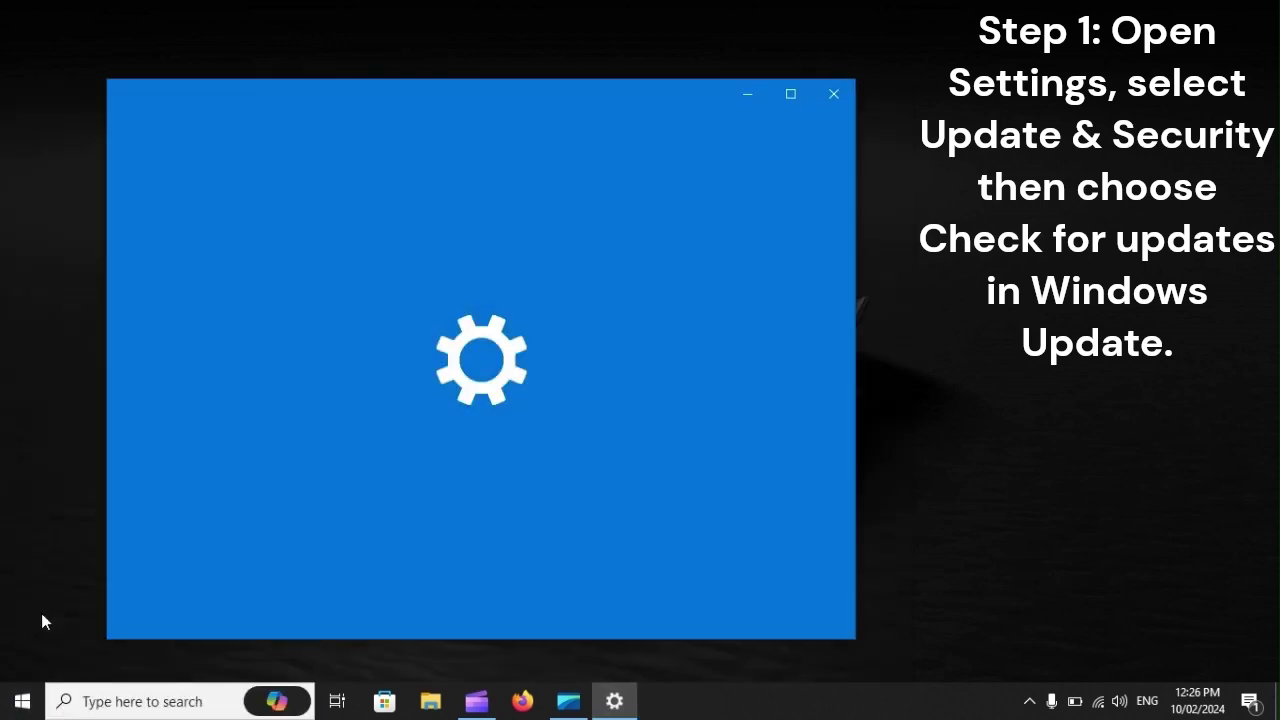
scroll(351, 562, "down", 3)
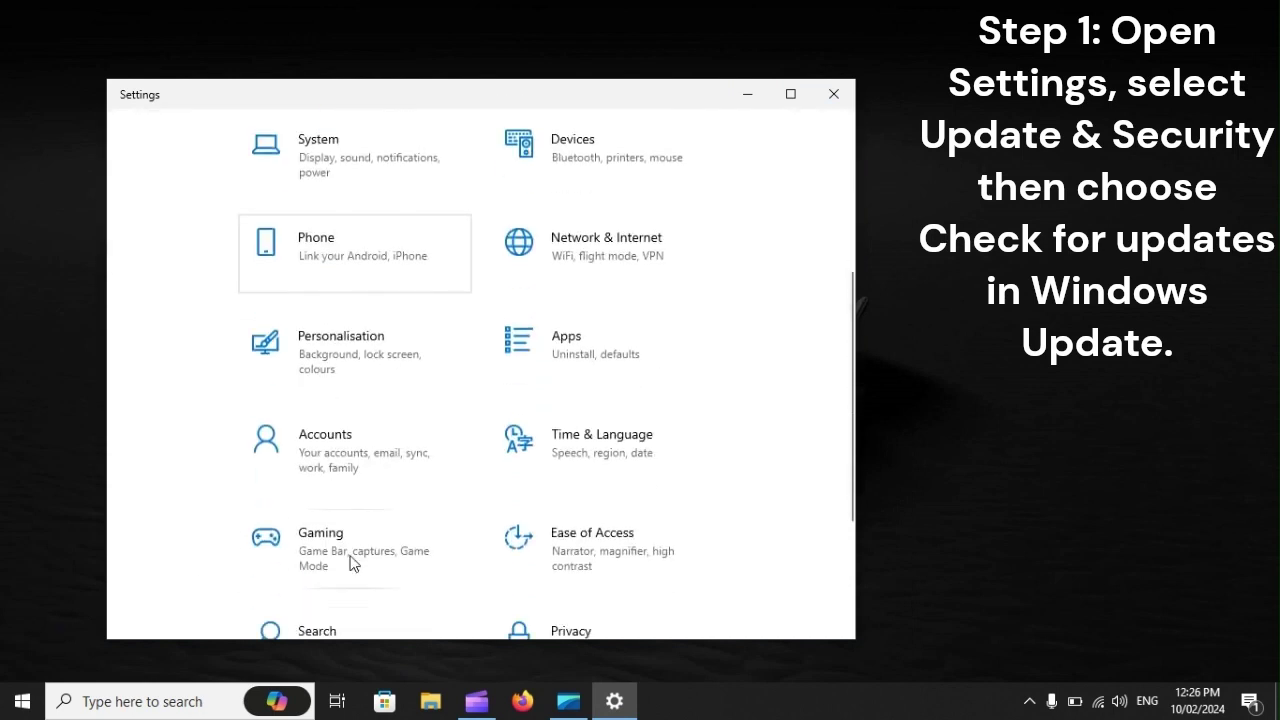
scroll(351, 562, "down", 3)
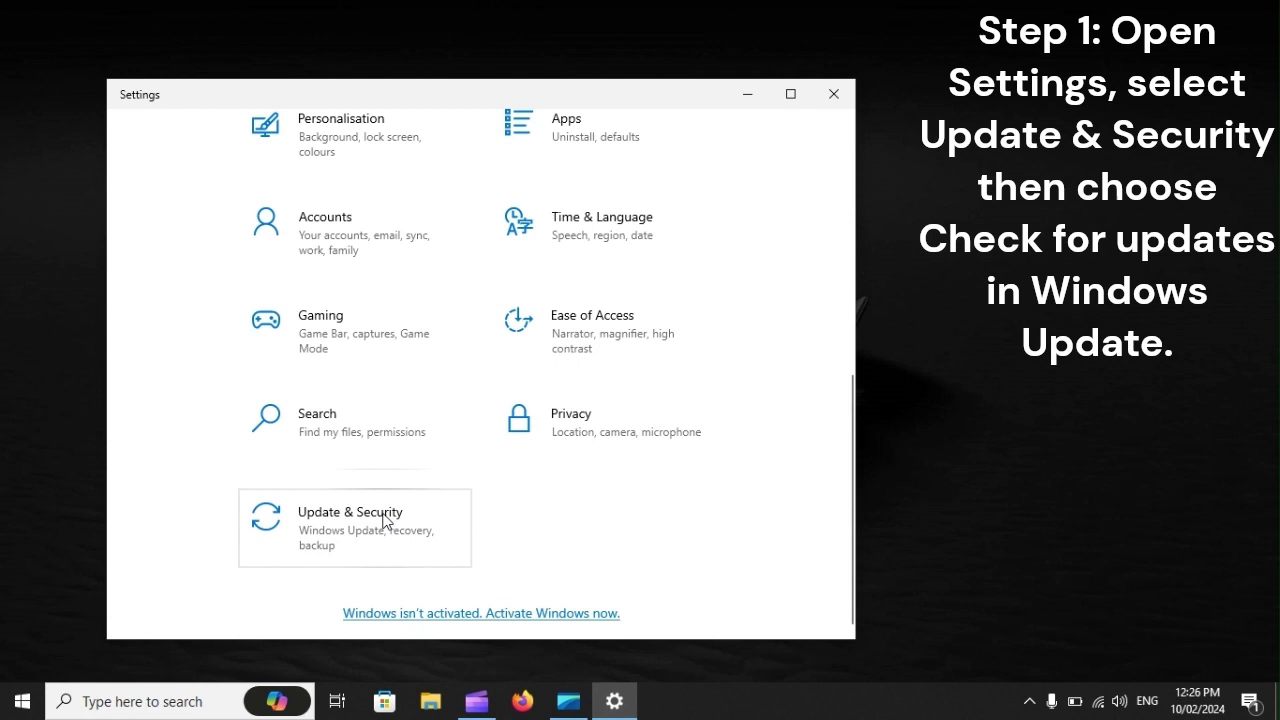
left_click(383, 519)
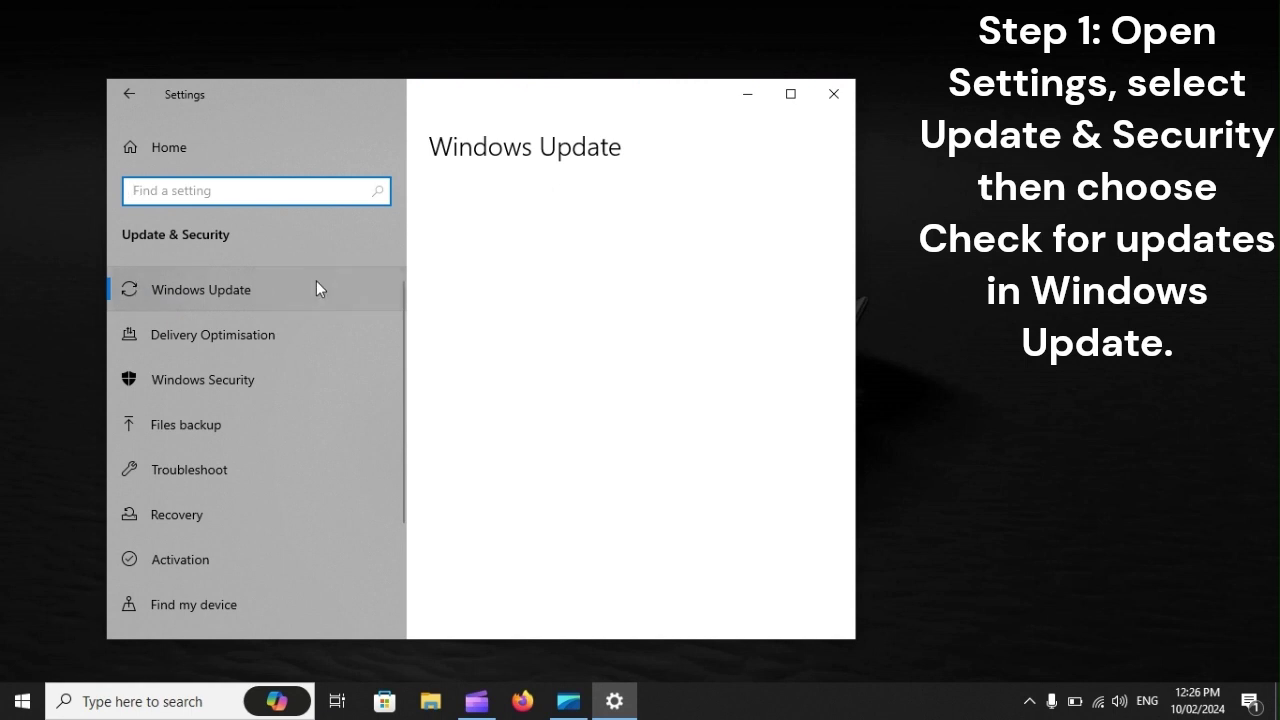
Confirm Windows Update reports the system up to date, then go to the Start menu power options to restart.
left_click(316, 282)
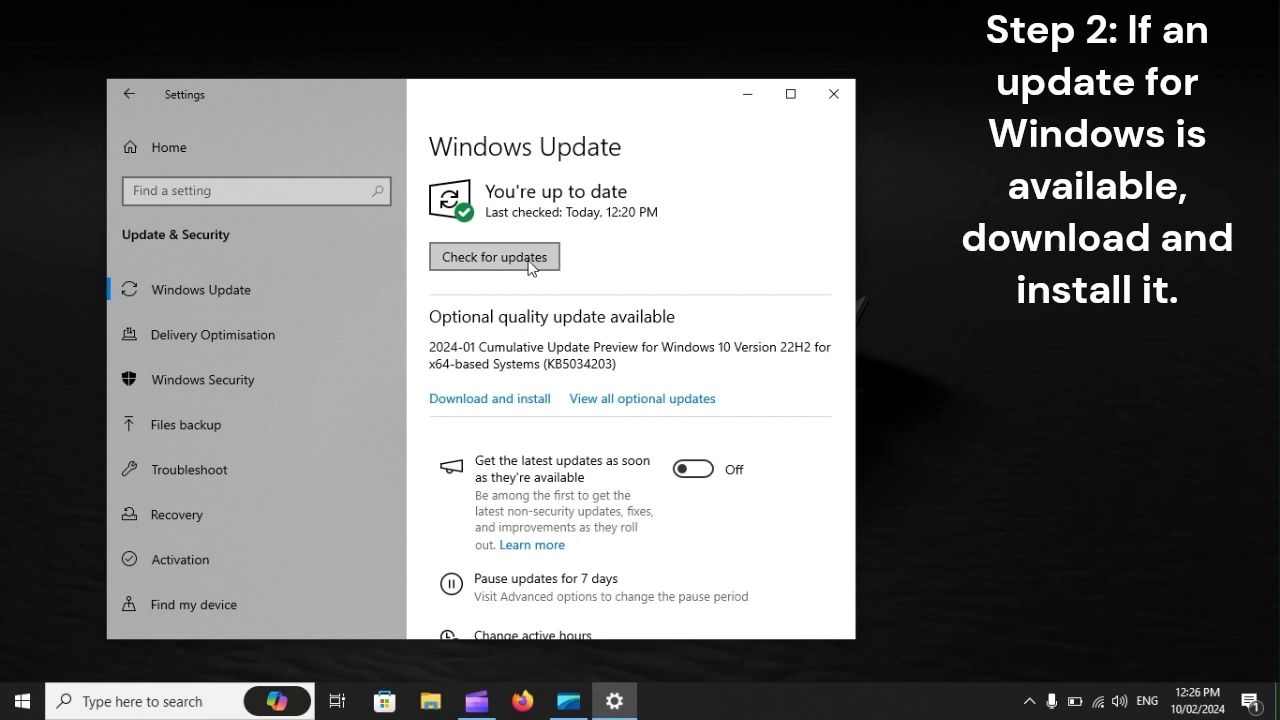
left_click(35, 711)
left_click(23, 659)
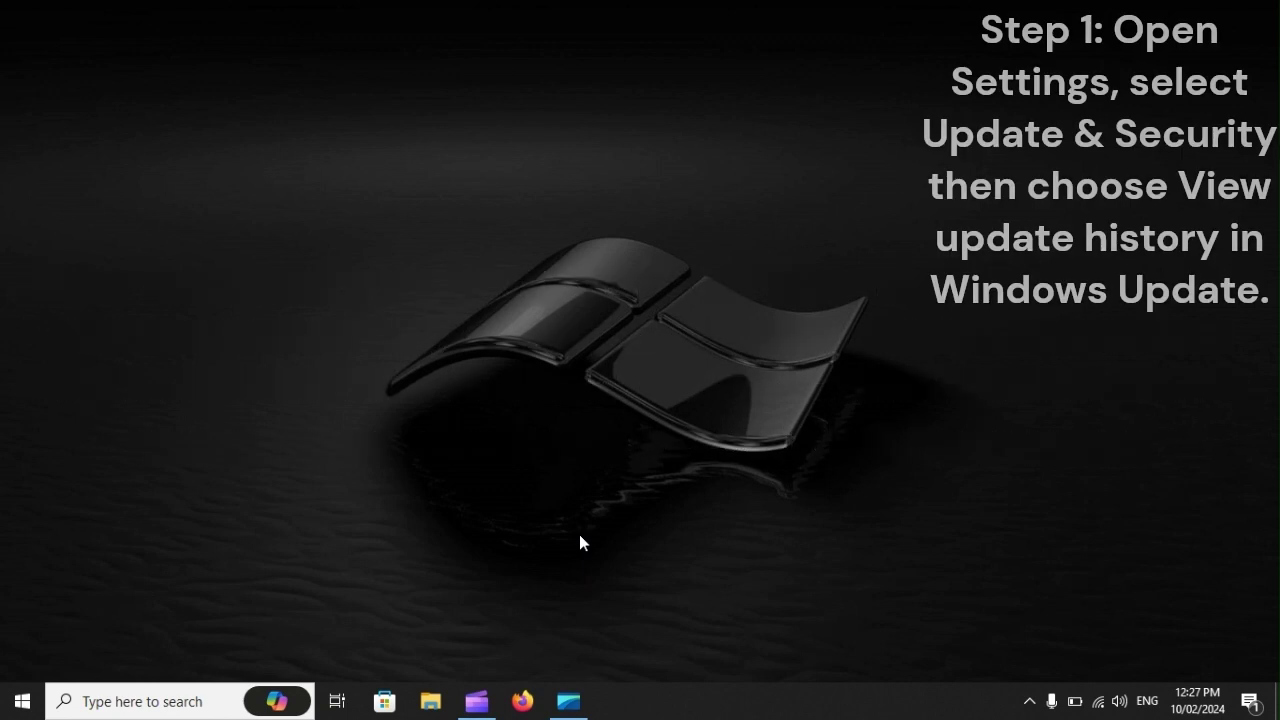
Reopen Settings from Start and go to Update & Security's Windows Update page.
left_click(22, 701)
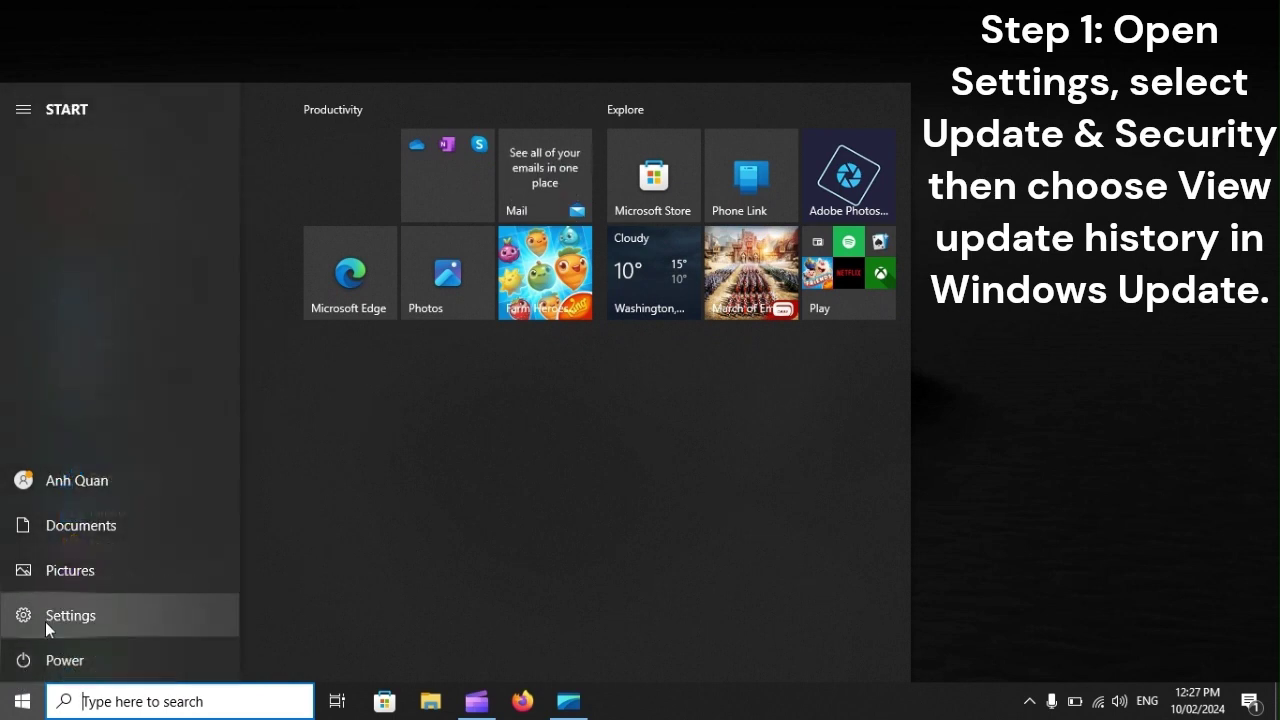
left_click(45, 618)
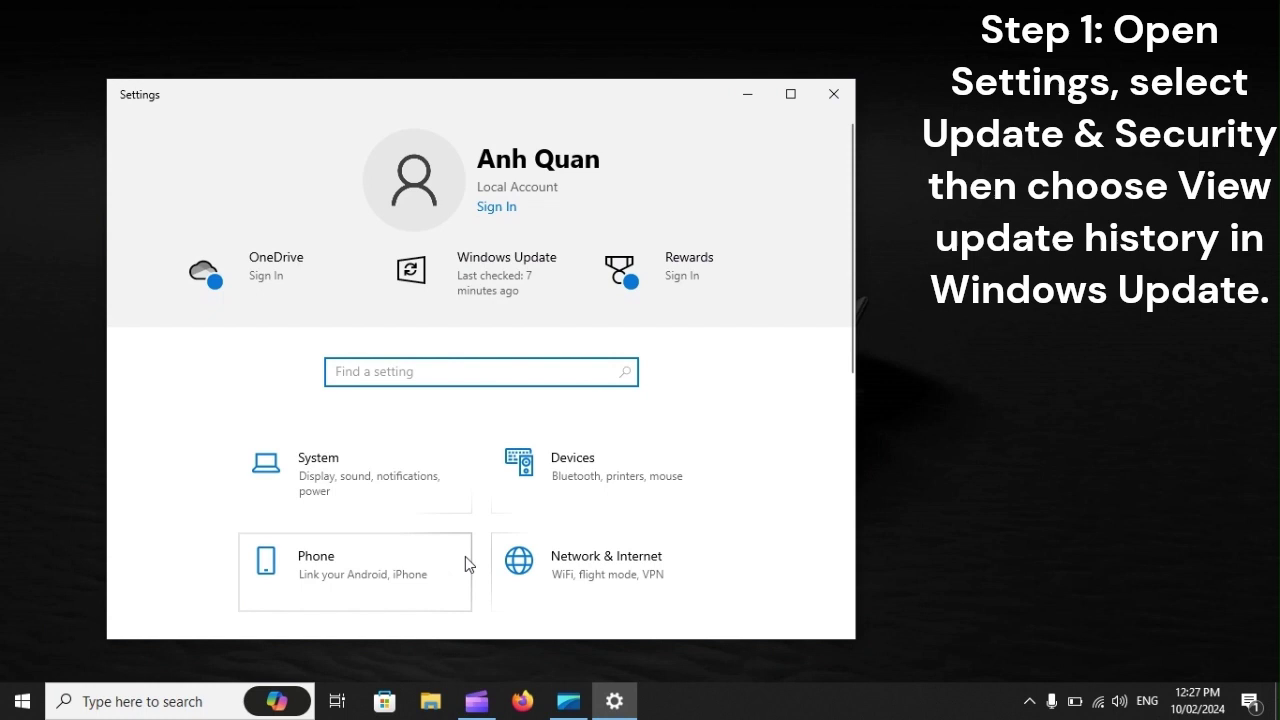
scroll(465, 556, "down", 3)
scroll(465, 556, "down", 2)
scroll(466, 556, "down", 1)
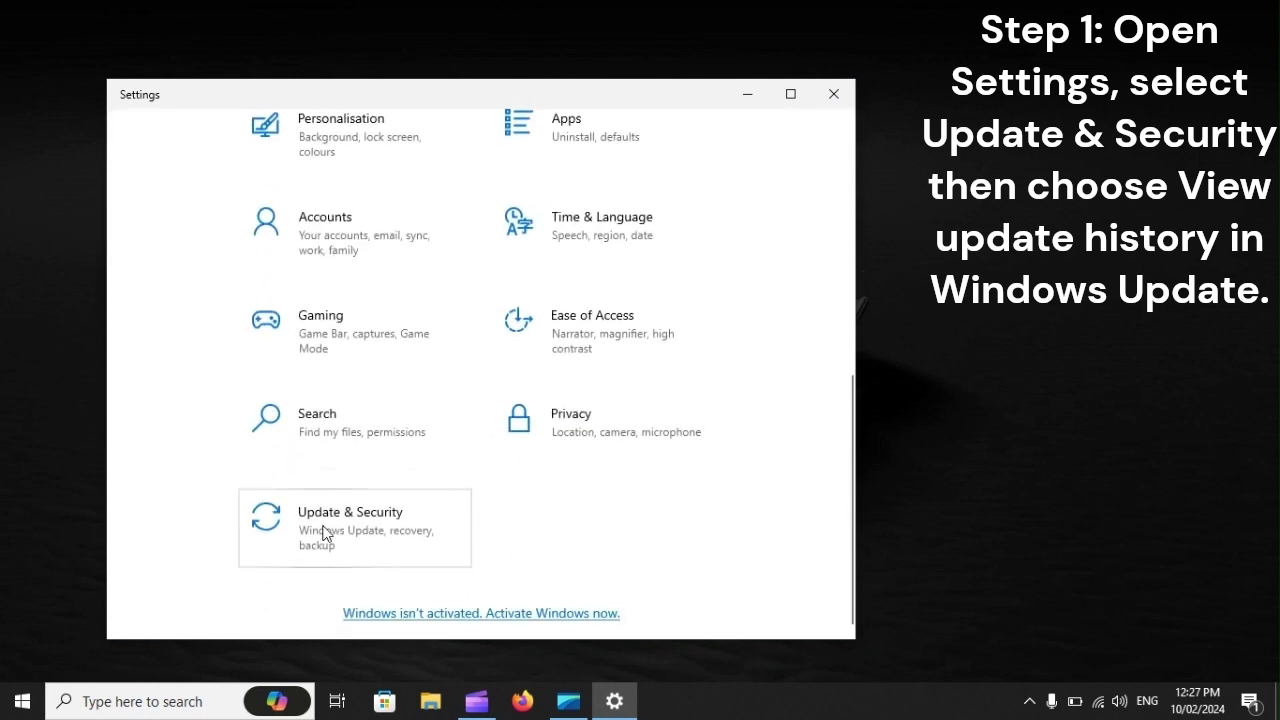
left_click(405, 516)
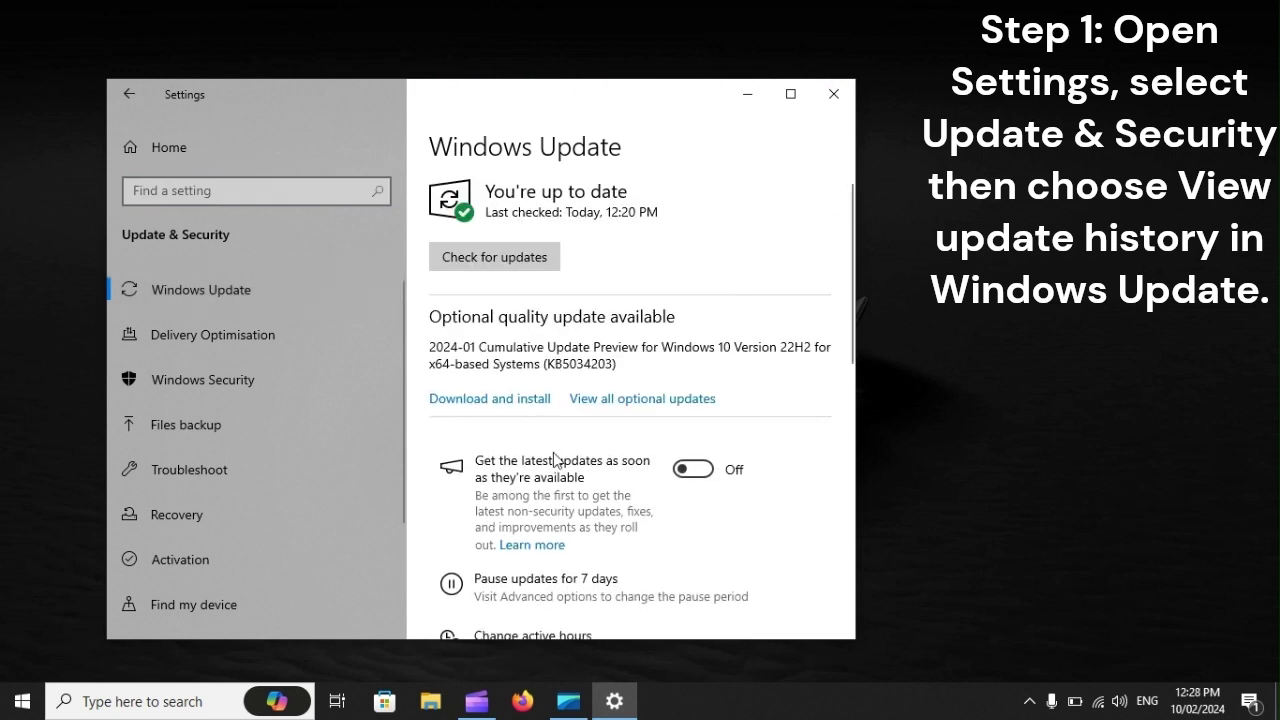
Open View update history from the bottom of the Windows Update page.
scroll(545, 457, "down", 2)
scroll(557, 460, "down", 3)
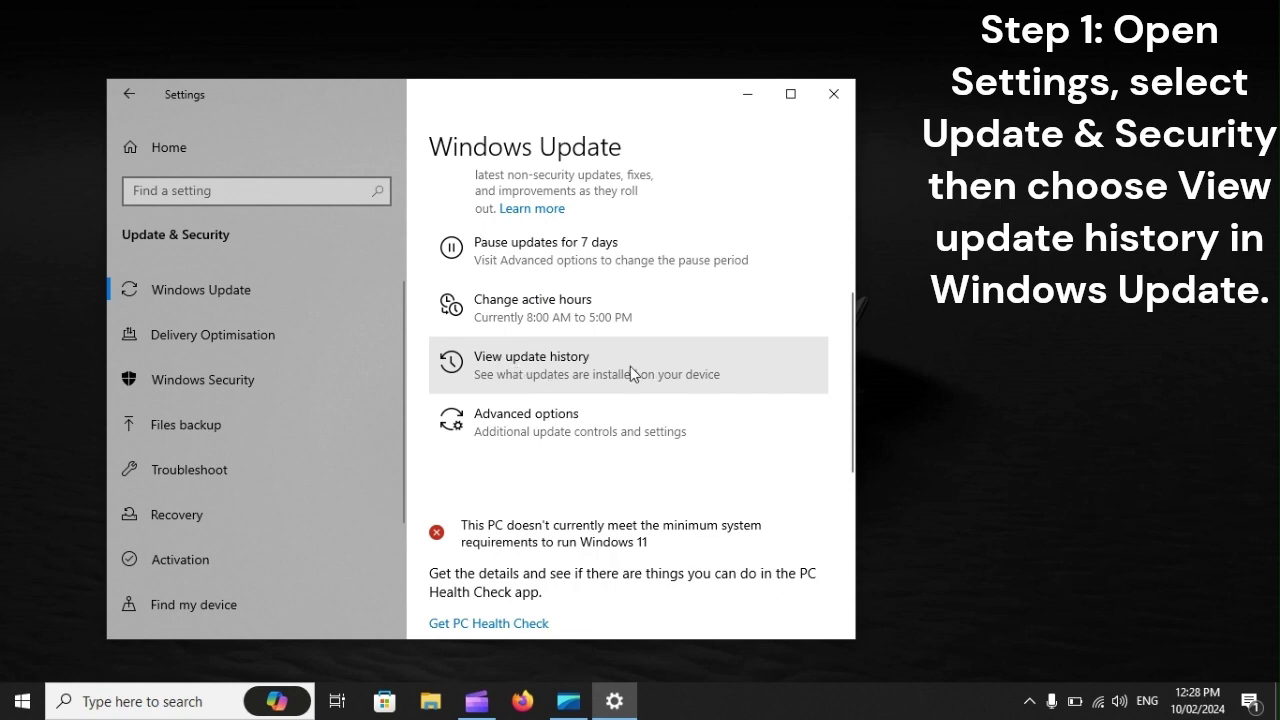
left_click(630, 366)
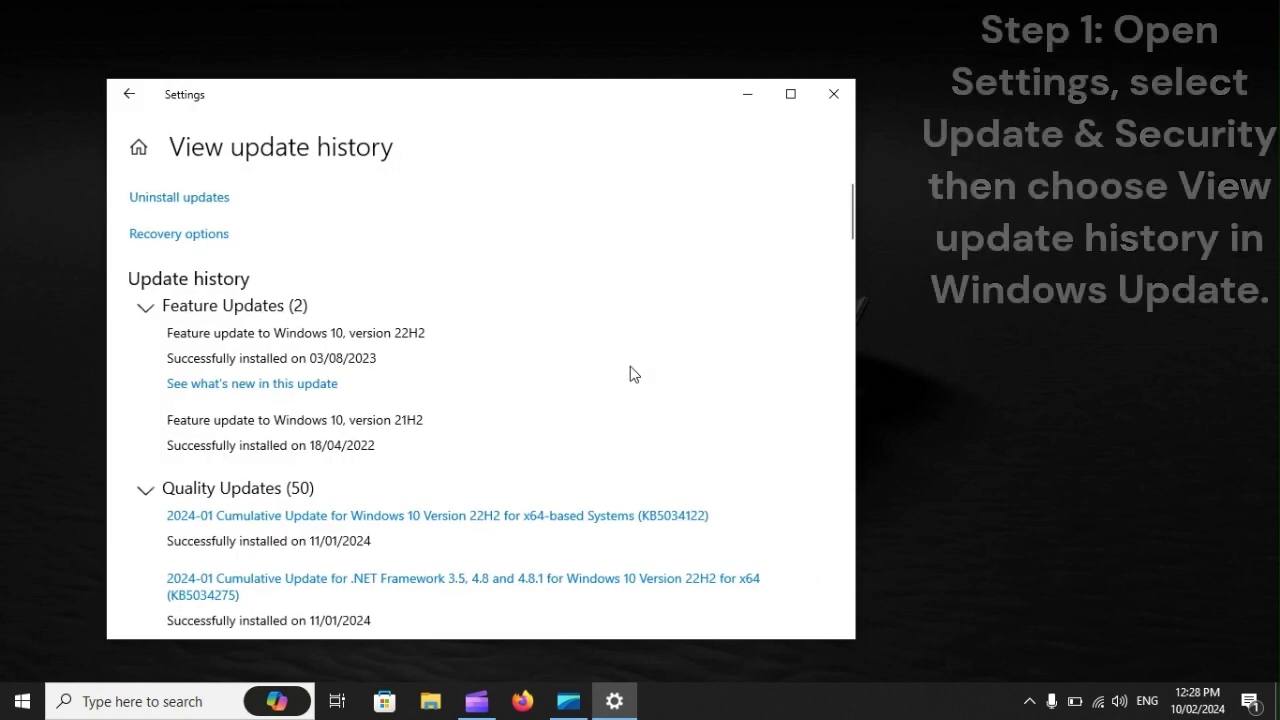
In Installed Updates, select Servicing Stack 10.0.19041.3684, then bring up the Start menu's restart option.
left_click(188, 200)
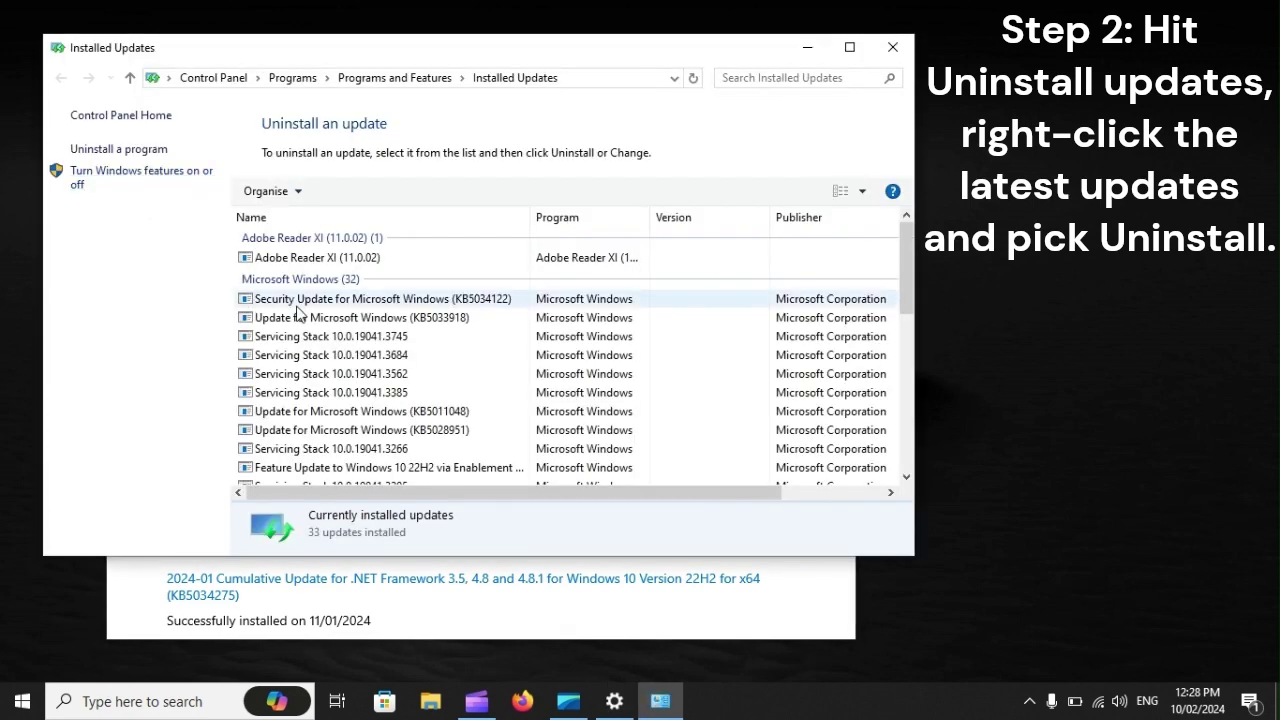
left_click(338, 358)
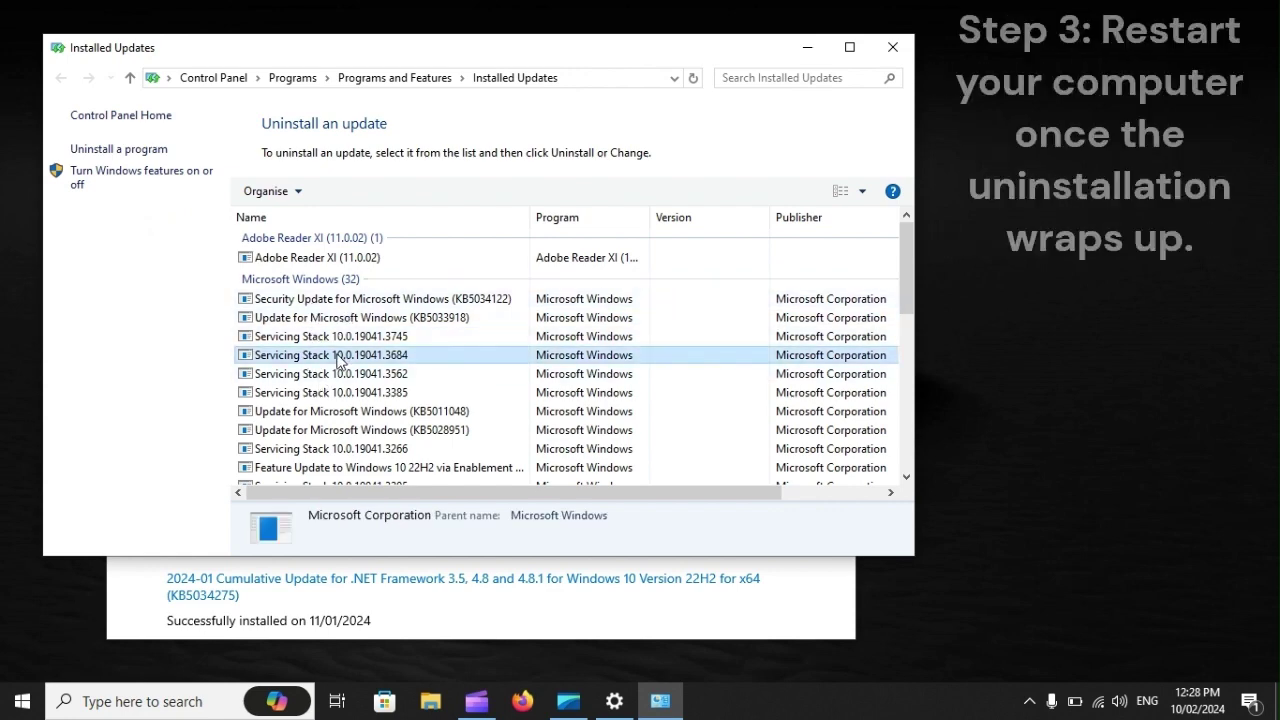
left_click(12, 710)
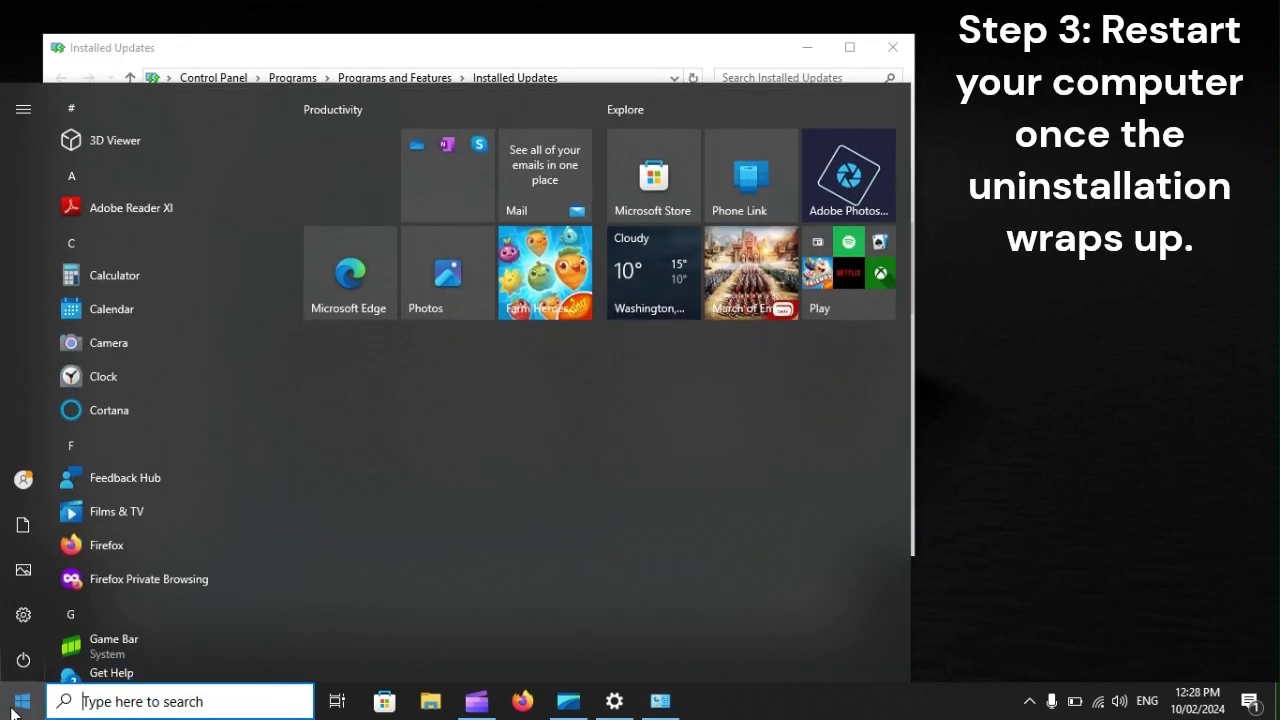
left_click(23, 659)
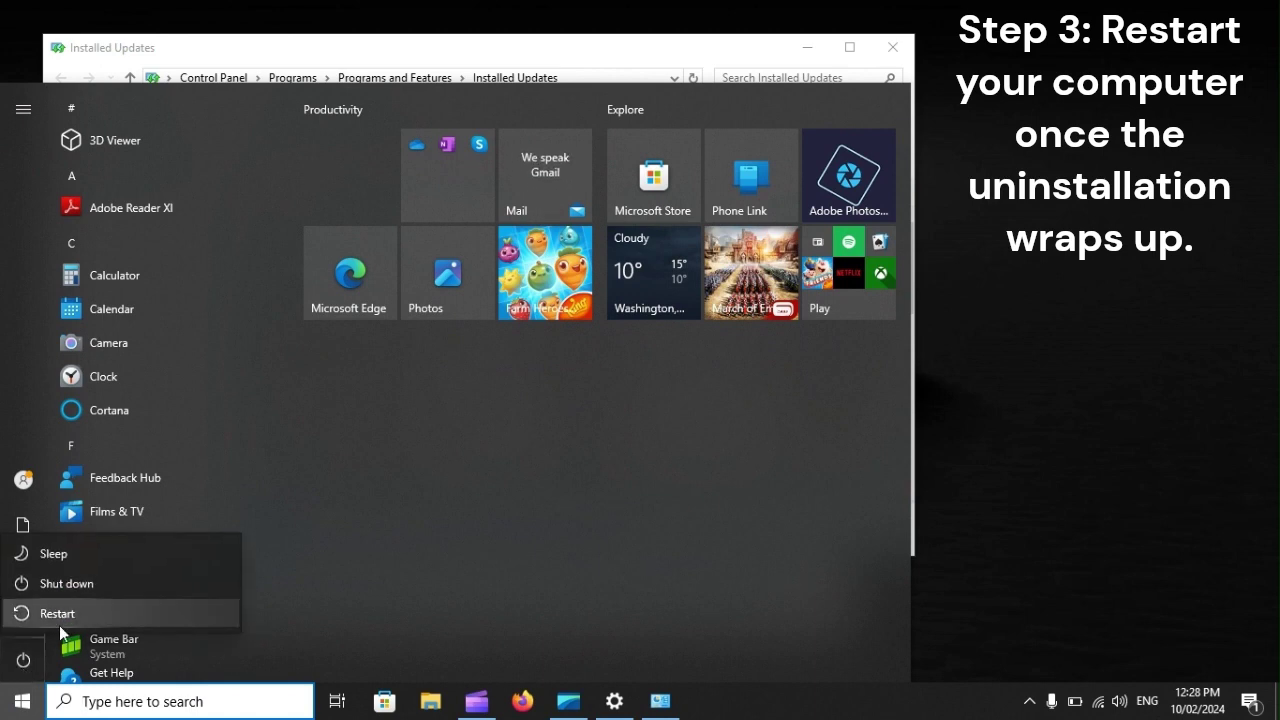